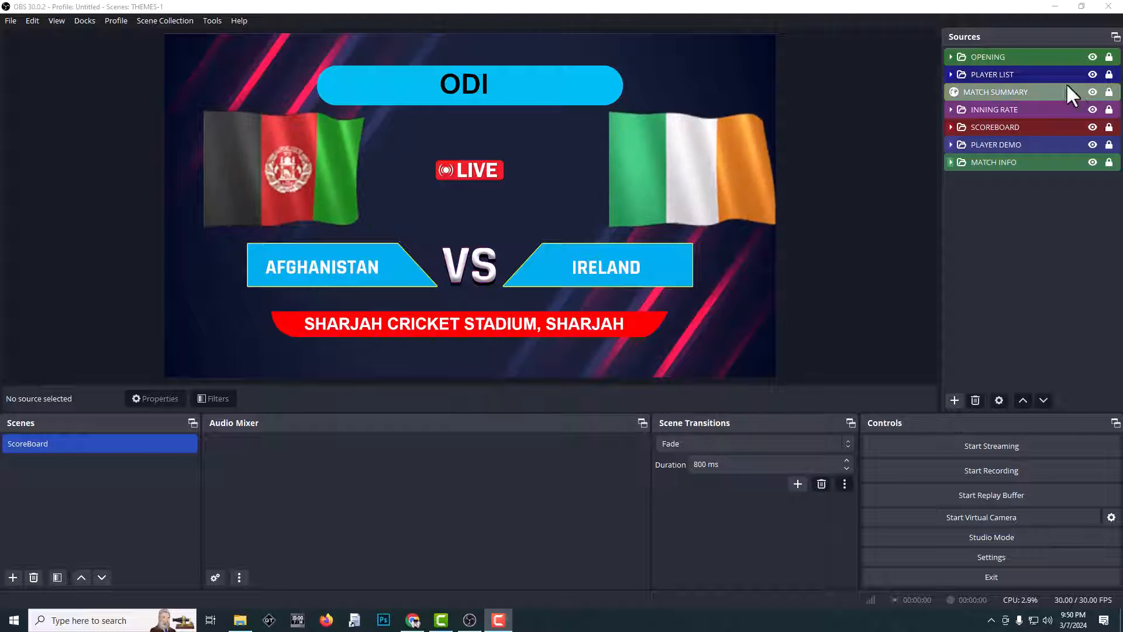
# Hide the OPENING, MATCH SUMMARY and PLAYER LIST sources so the scoreboard is shown in the preview.
pyautogui.click(1093, 58)
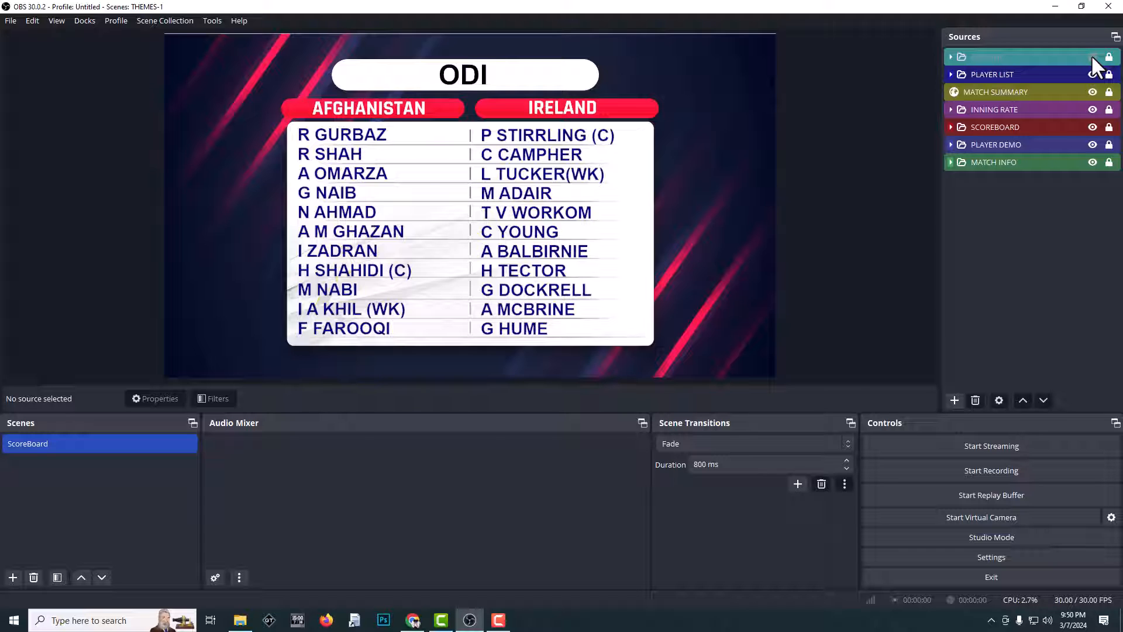
pyautogui.click(1093, 92)
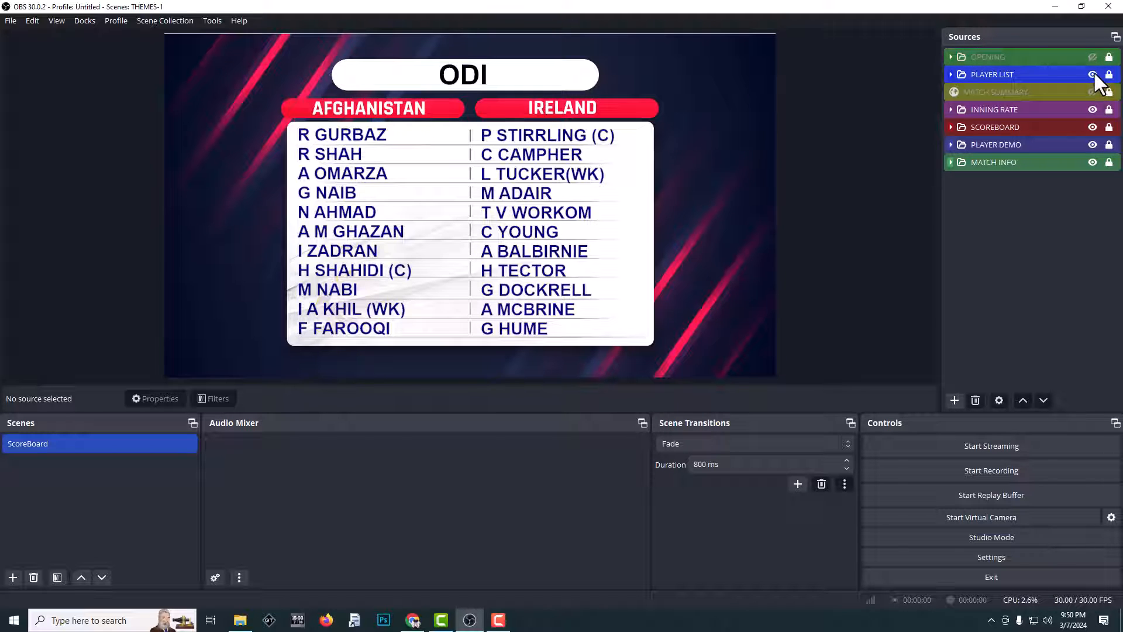
pyautogui.click(1092, 74)
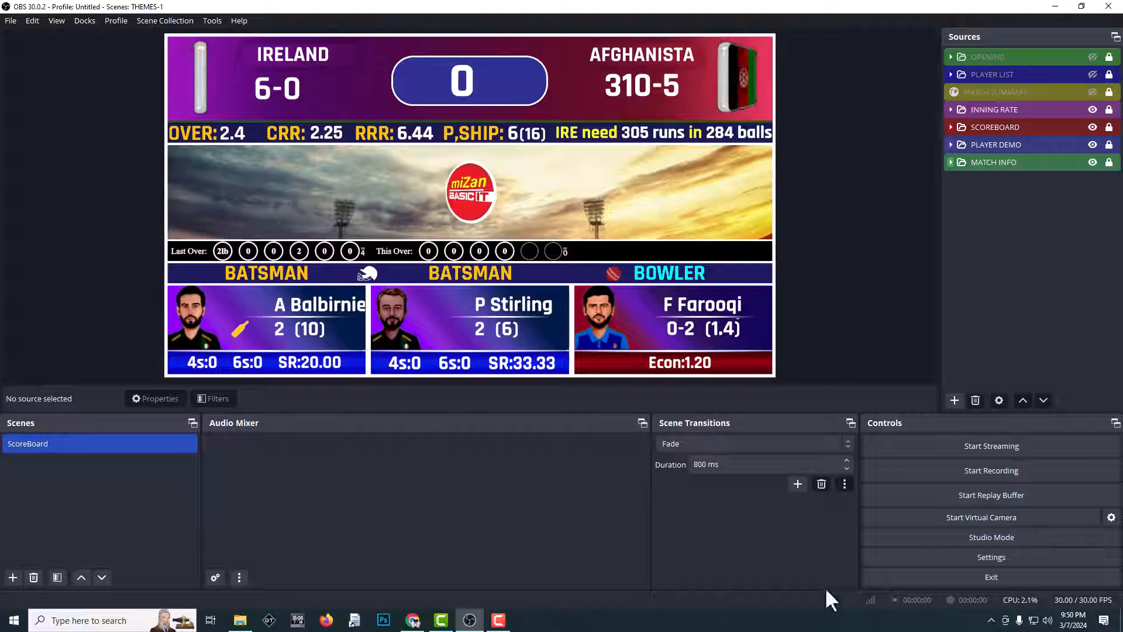
# Examine the flag images in the FLAG, ROUND FLAG and SQUER FLAG folders of CRICKET COMMENTRY SOFTWARE FOR OBS in File Explorer.
pyautogui.click(241, 620)
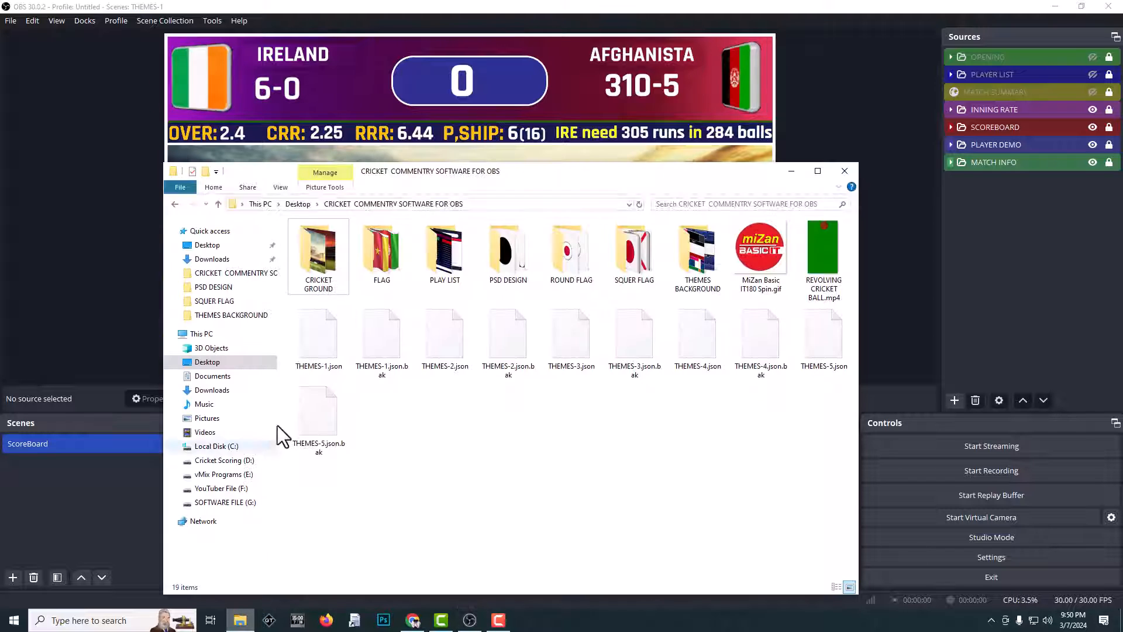
pyautogui.doubleClick(380, 257)
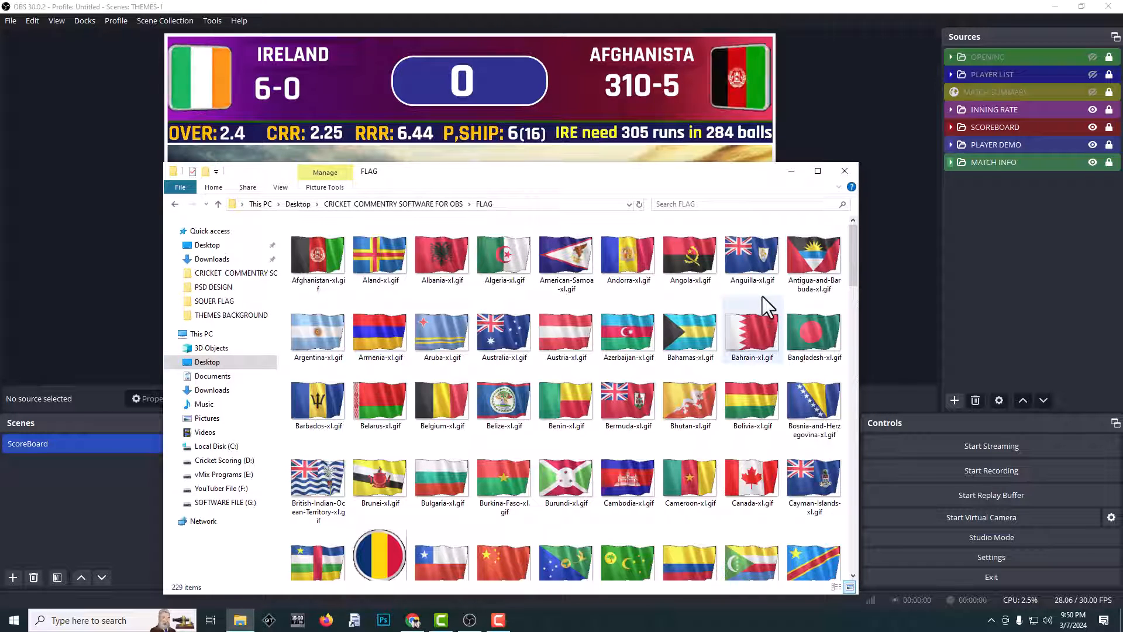
pyautogui.click(219, 204)
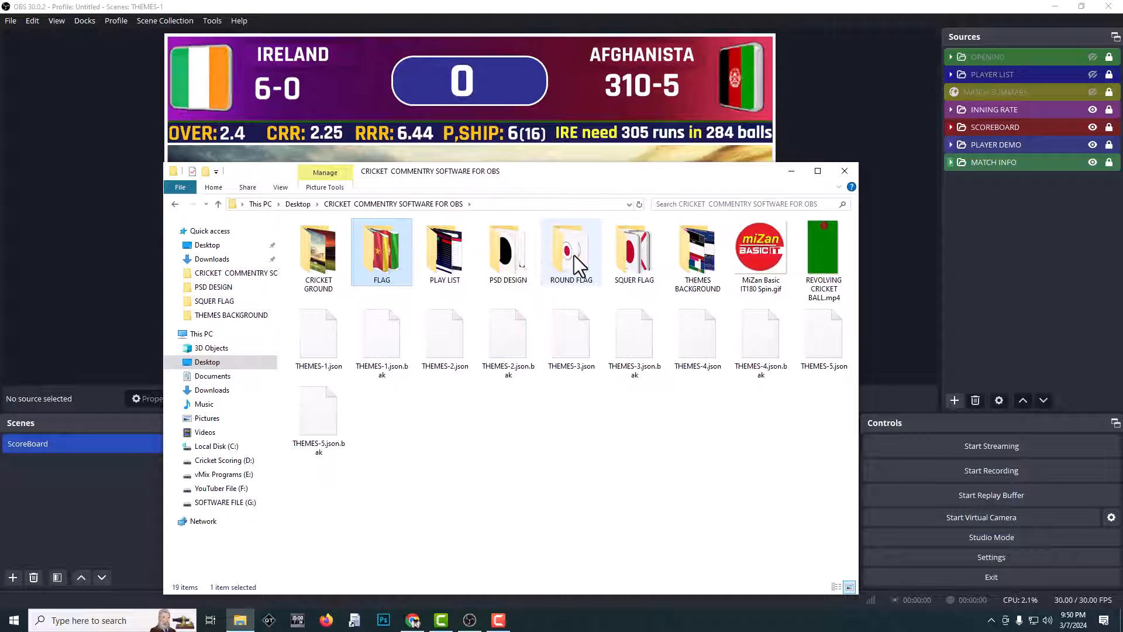
pyautogui.doubleClick(574, 255)
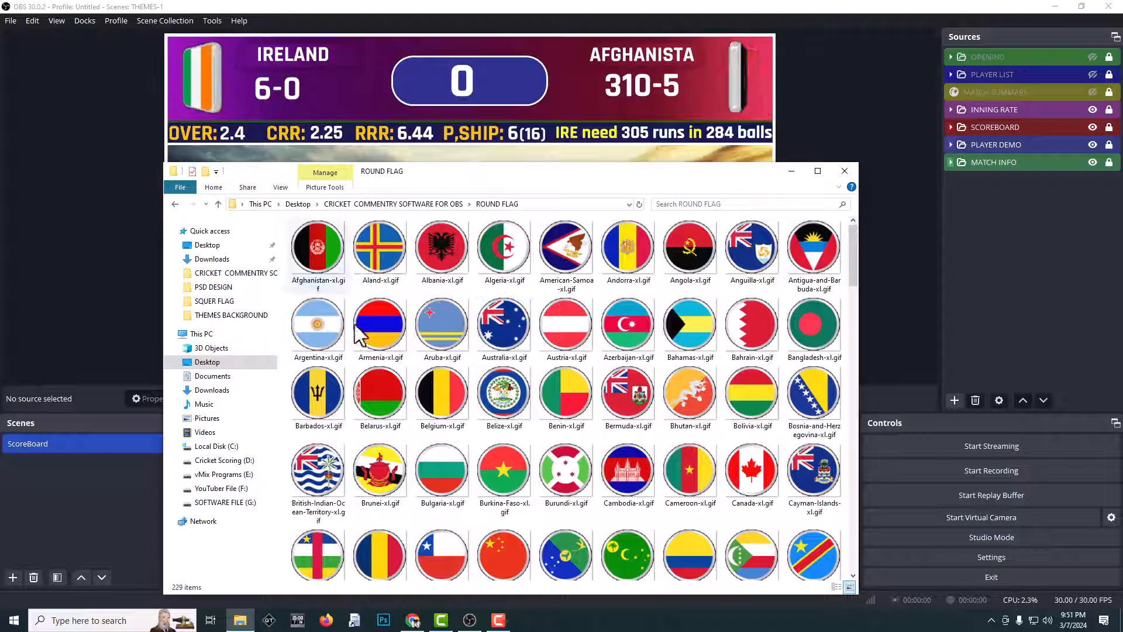
pyautogui.click(220, 205)
pyautogui.click(639, 265)
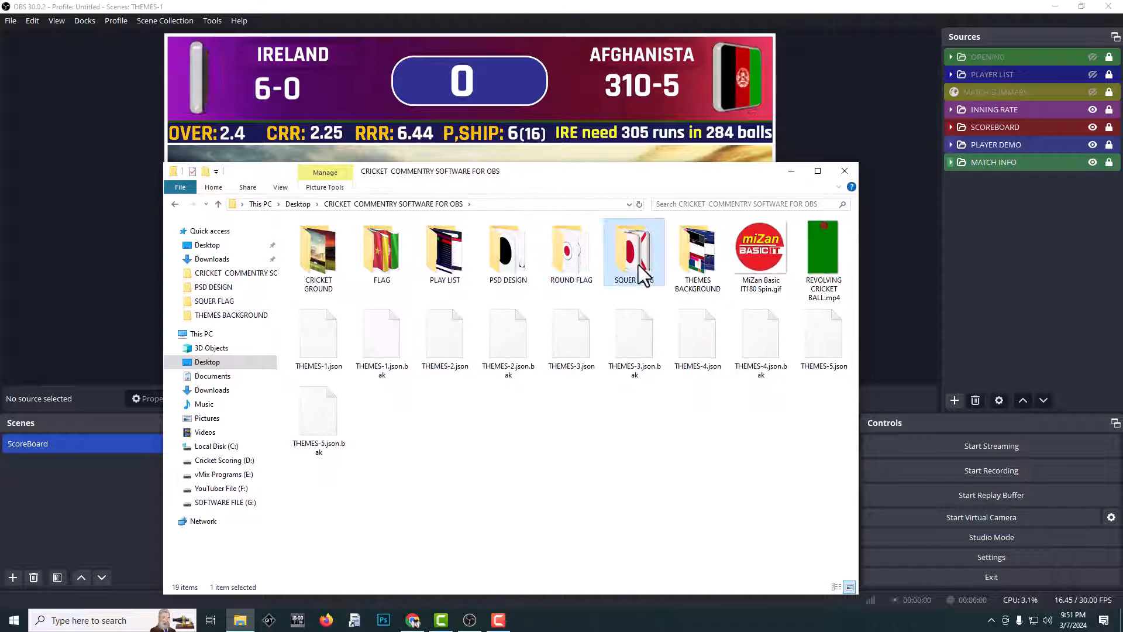
pyautogui.doubleClick(638, 265)
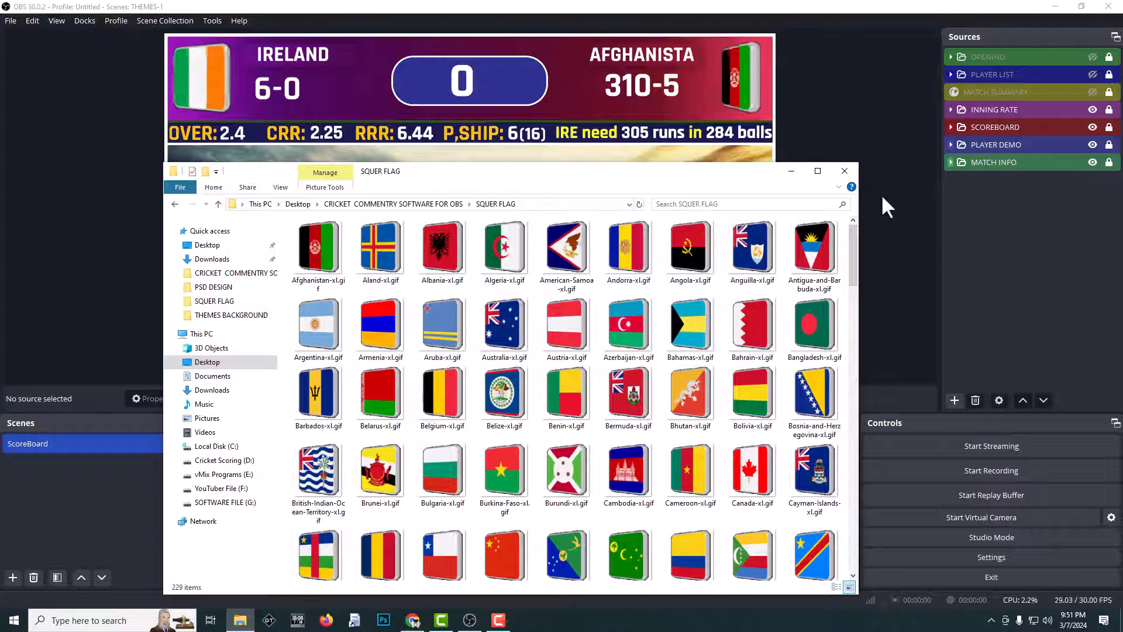
pyautogui.click(851, 172)
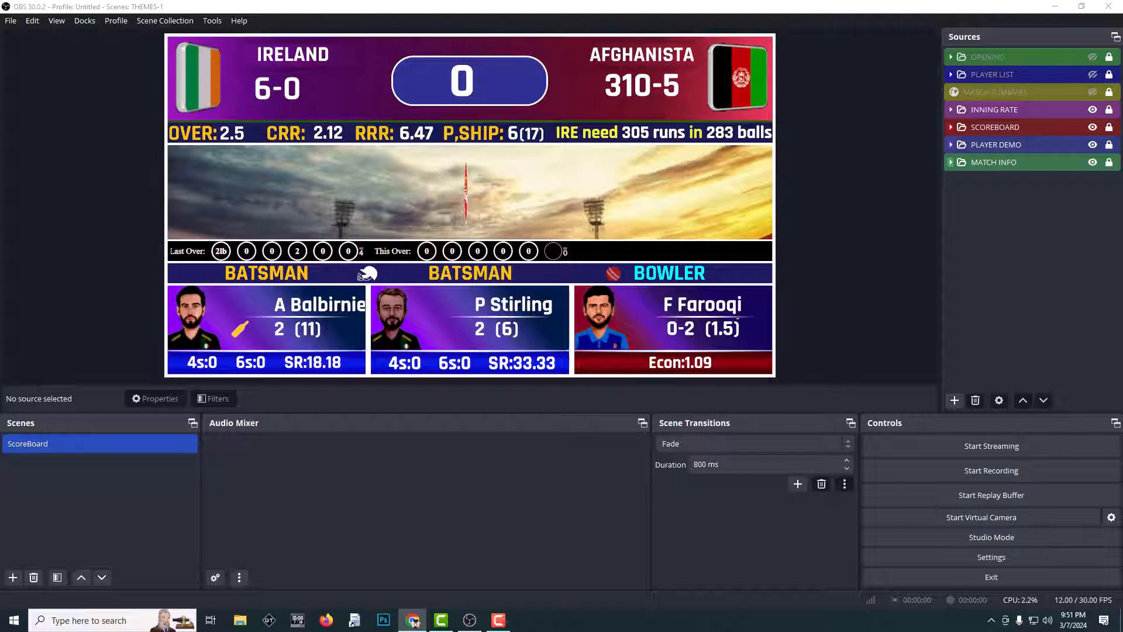
# Switch to Chrome, reload the Cricbuzz Afghanistan vs Ireland Only Test scorecard, copy its address and return to OBS.
pyautogui.hotkey('alt', 'Tab')
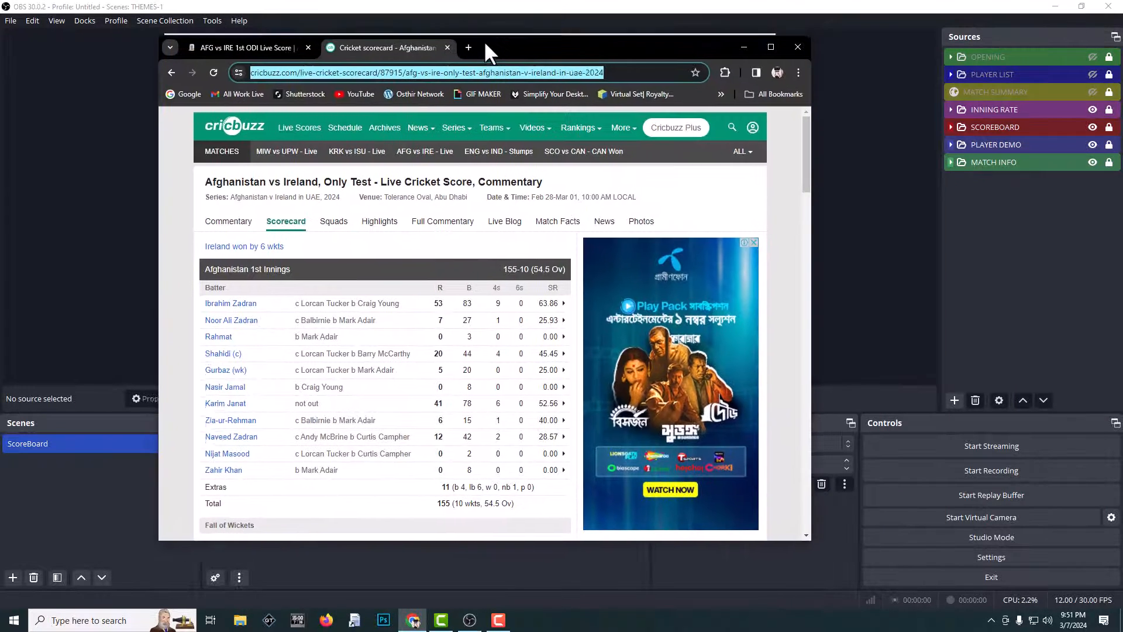
pyautogui.click(766, 51)
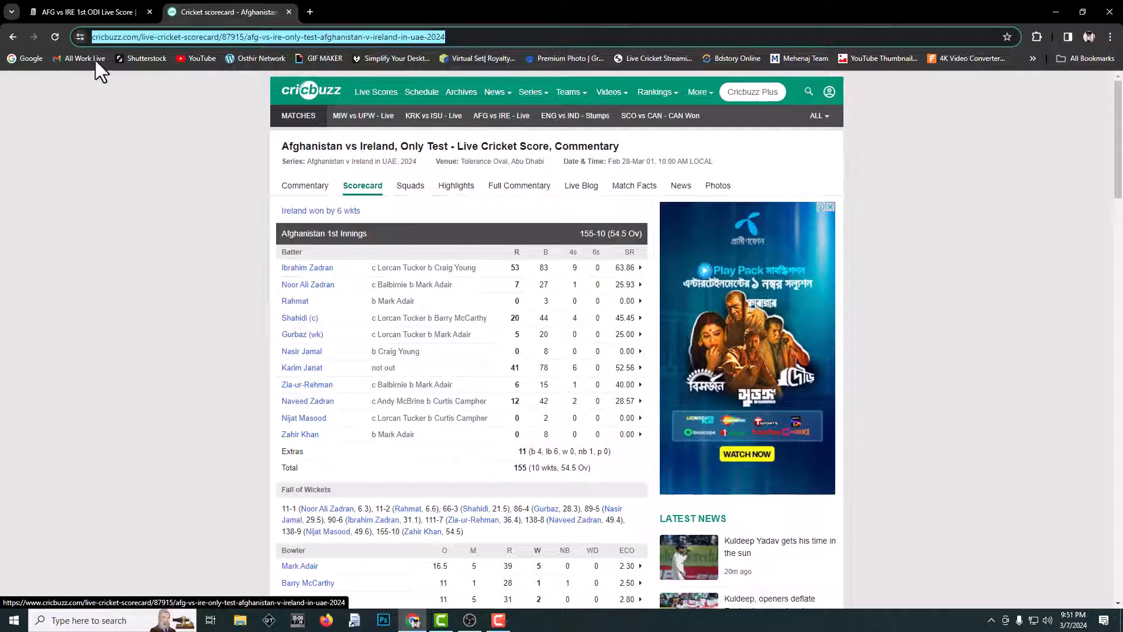
pyautogui.click(53, 37)
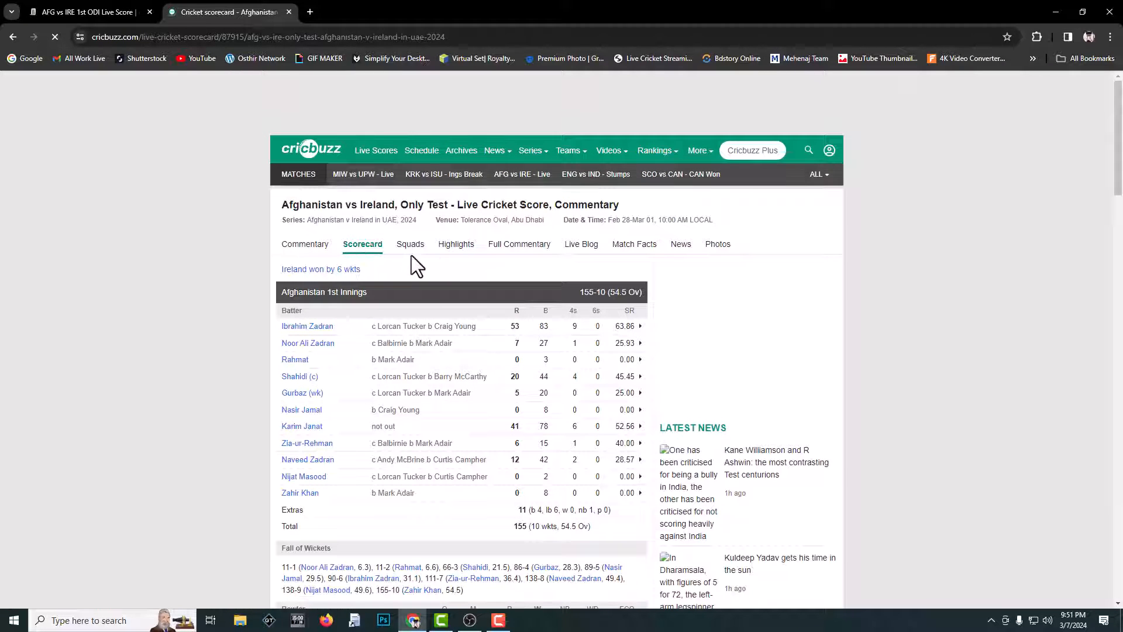
pyautogui.click(174, 37)
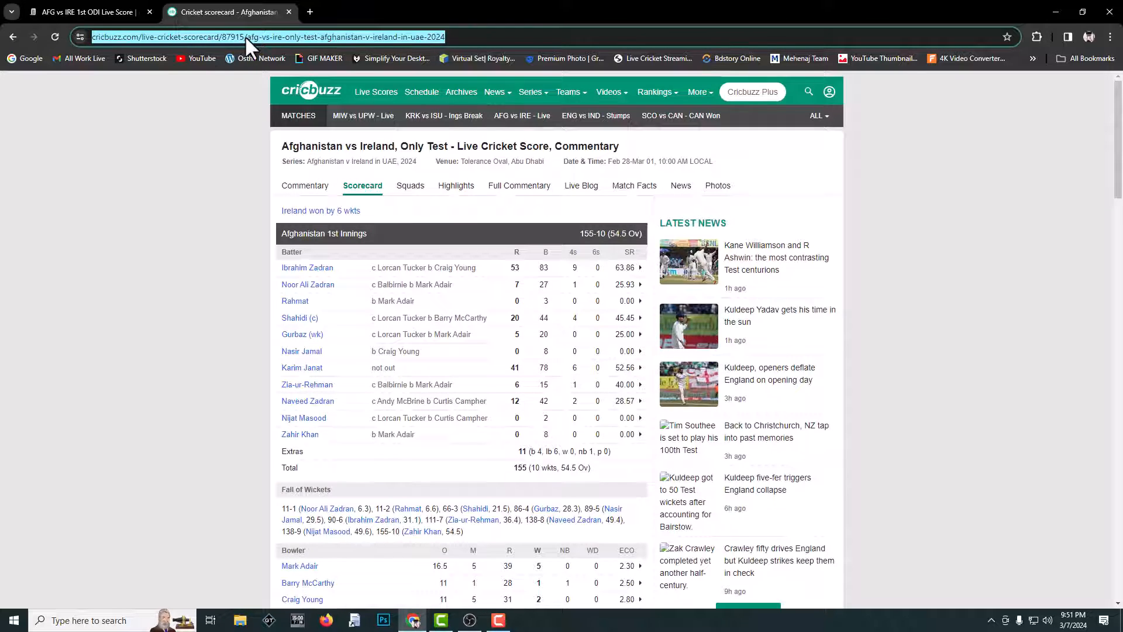
pyautogui.click(1052, 9)
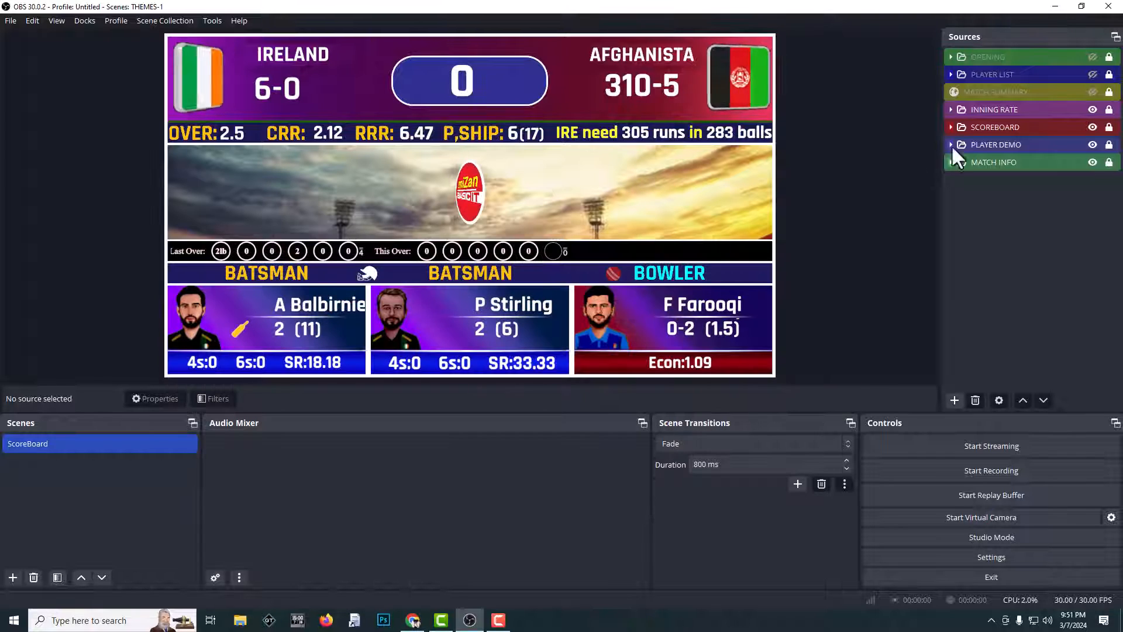
# Set the MATCH SUMMARY source's URL to the copied Cricbuzz scorecard address and refresh the cache of its page.
pyautogui.doubleClick(987, 92)
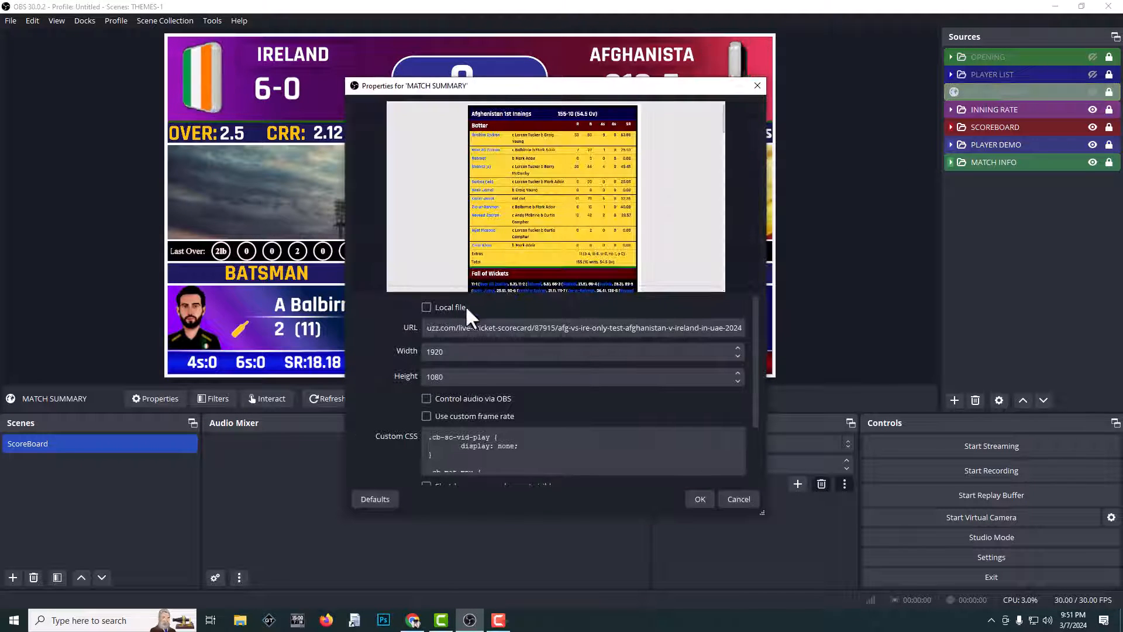
pyautogui.click(475, 327)
pyautogui.hotkey('ctrl', 'a')
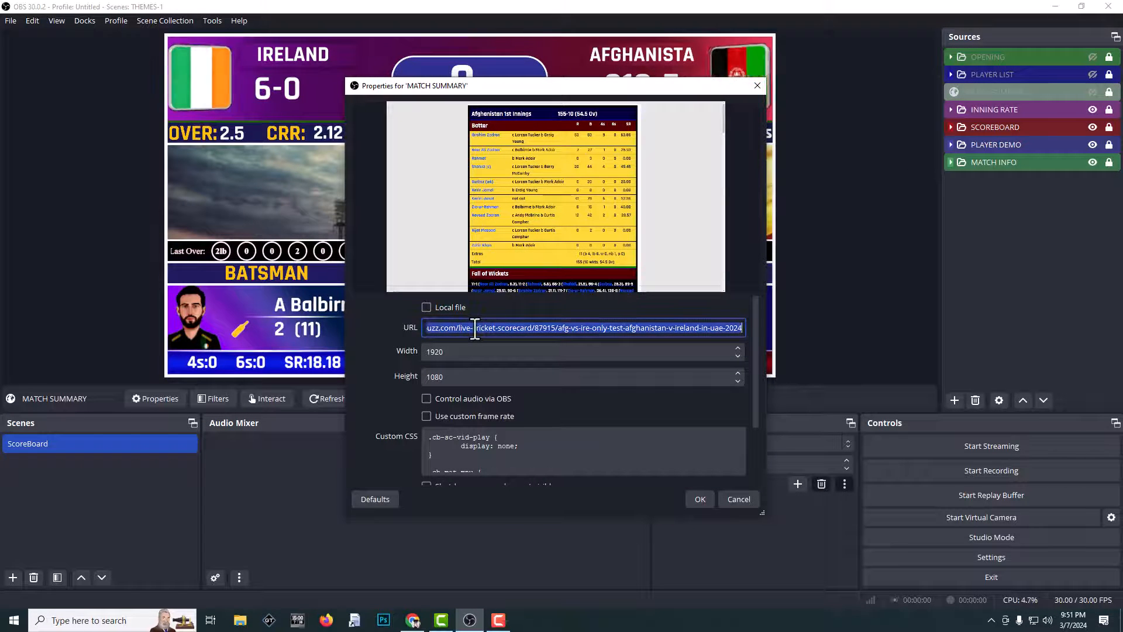
pyautogui.click(475, 327)
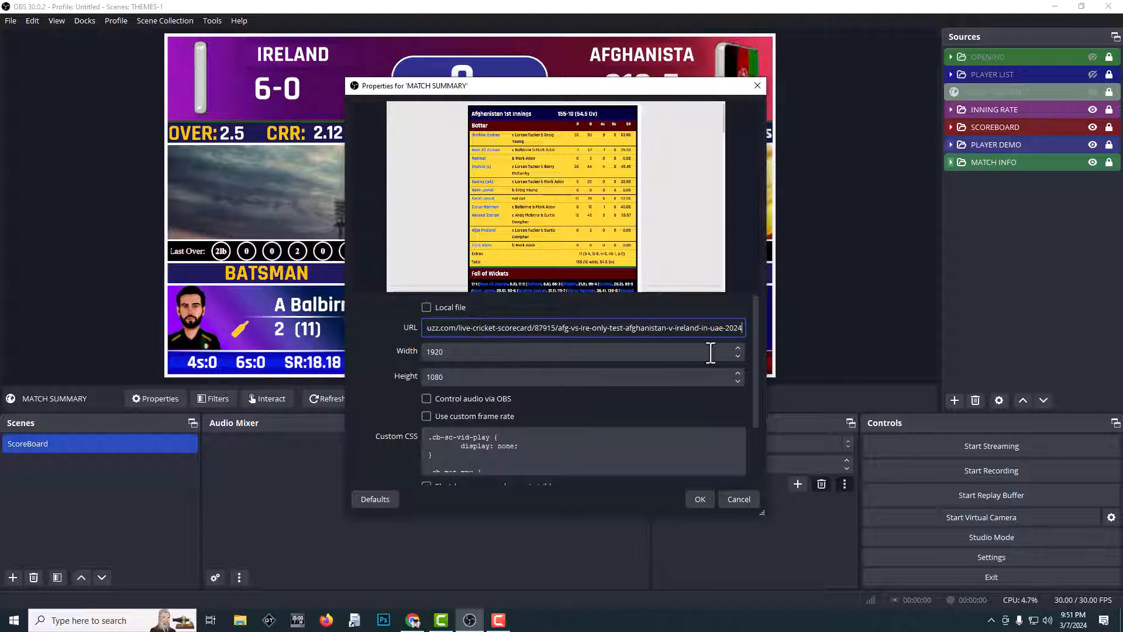
pyautogui.scroll(-3, 755, 394)
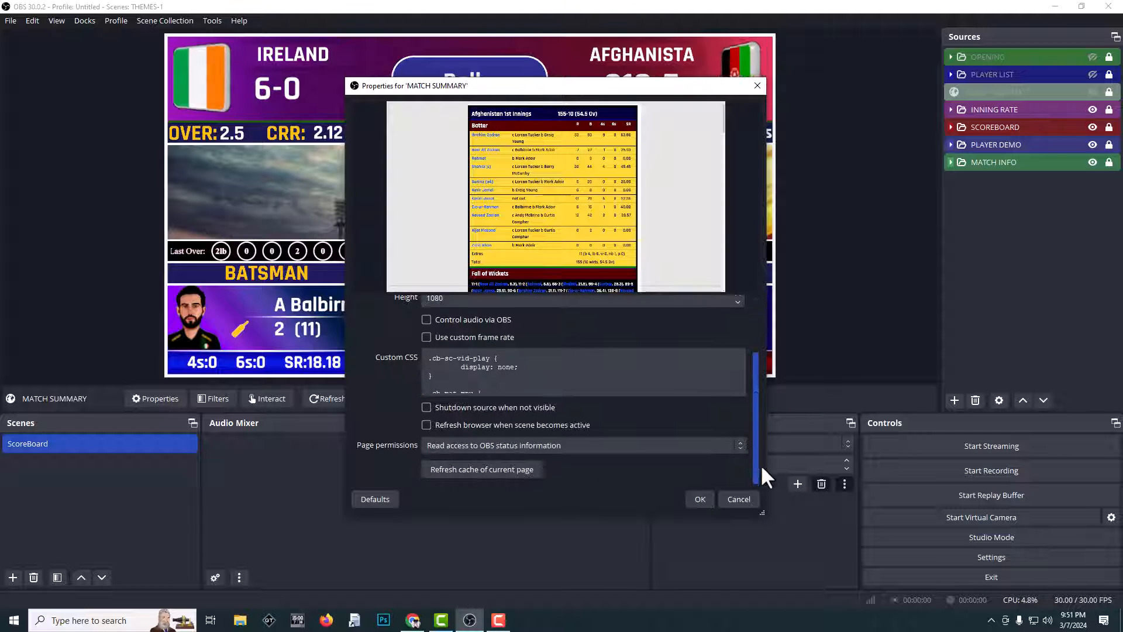
pyautogui.click(456, 467)
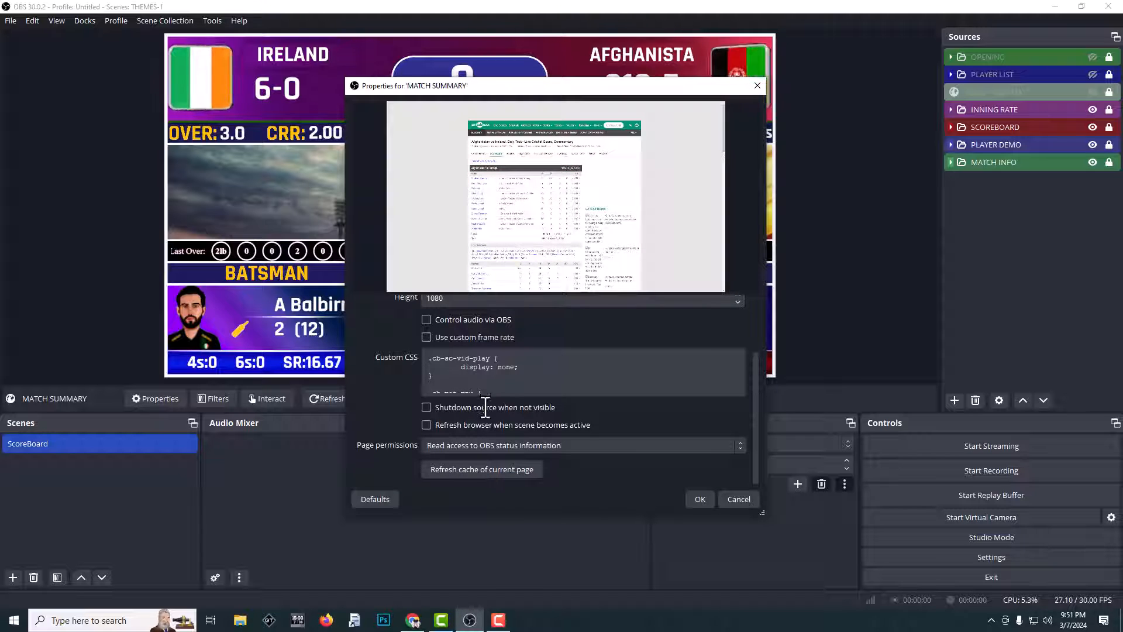
pyautogui.click(479, 469)
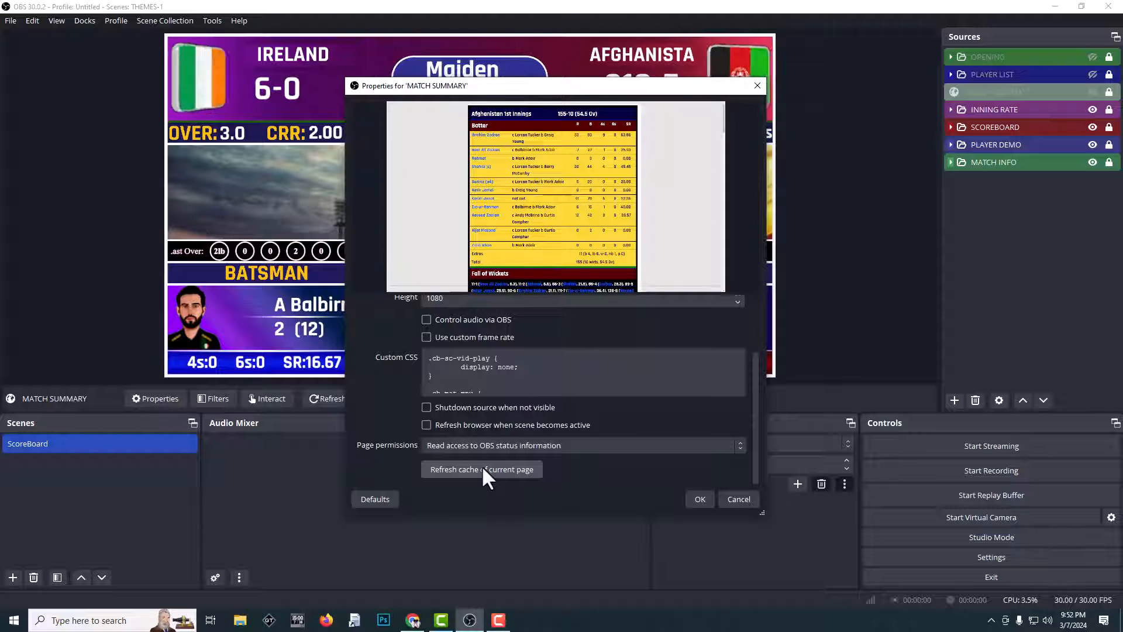
pyautogui.click(697, 498)
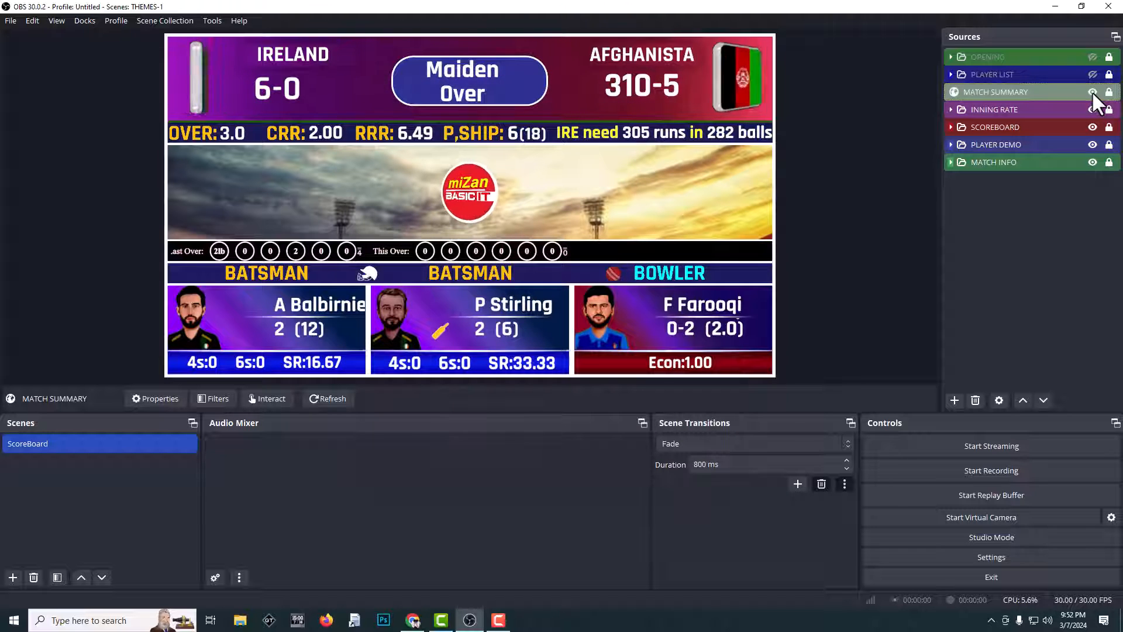
# Show the MATCH SUMMARY source to check the scorecard in the preview, and hide it again.
pyautogui.click(1092, 92)
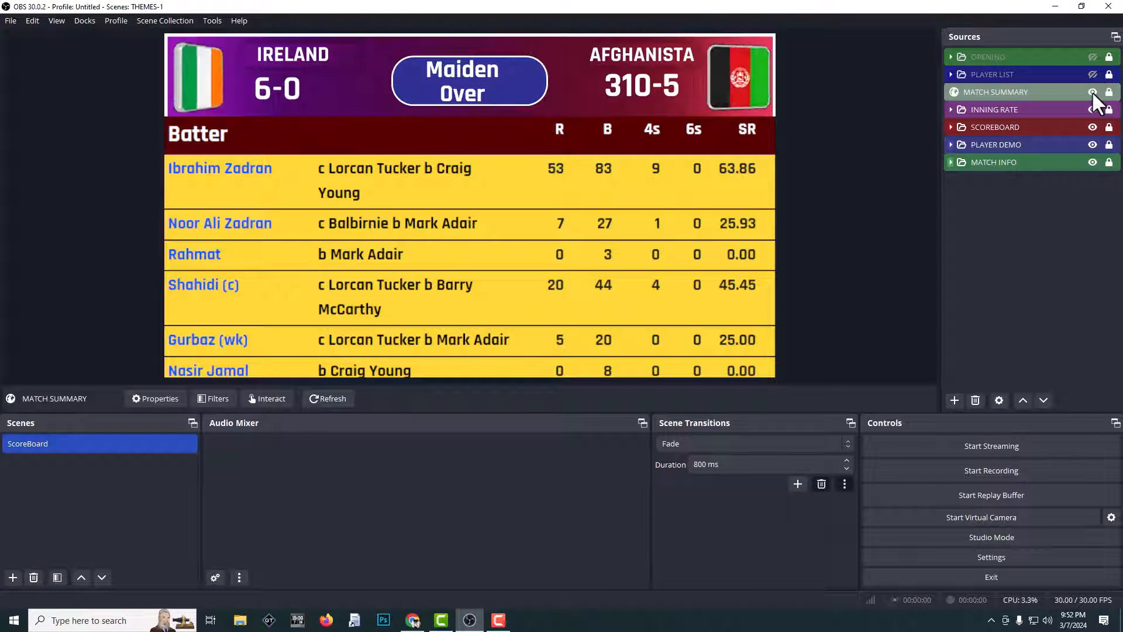
pyautogui.click(1092, 92)
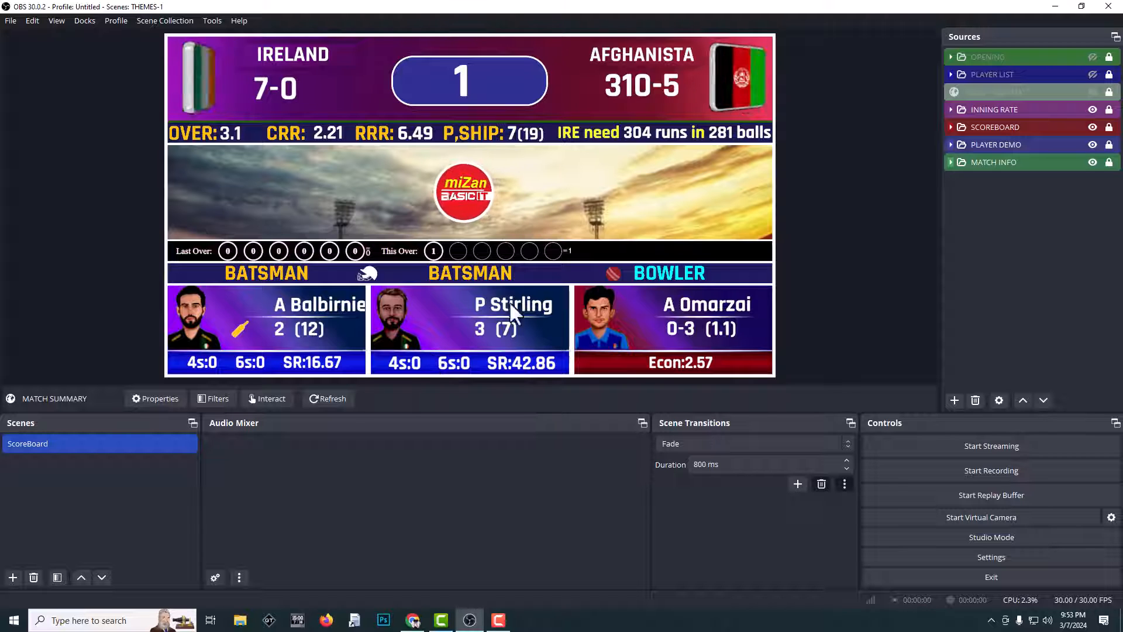
# Switch to Chrome, copy the address of the CREX AFG vs IRE 1st ODI live page and return to OBS.
pyautogui.click(413, 620)
pyautogui.click(46, 5)
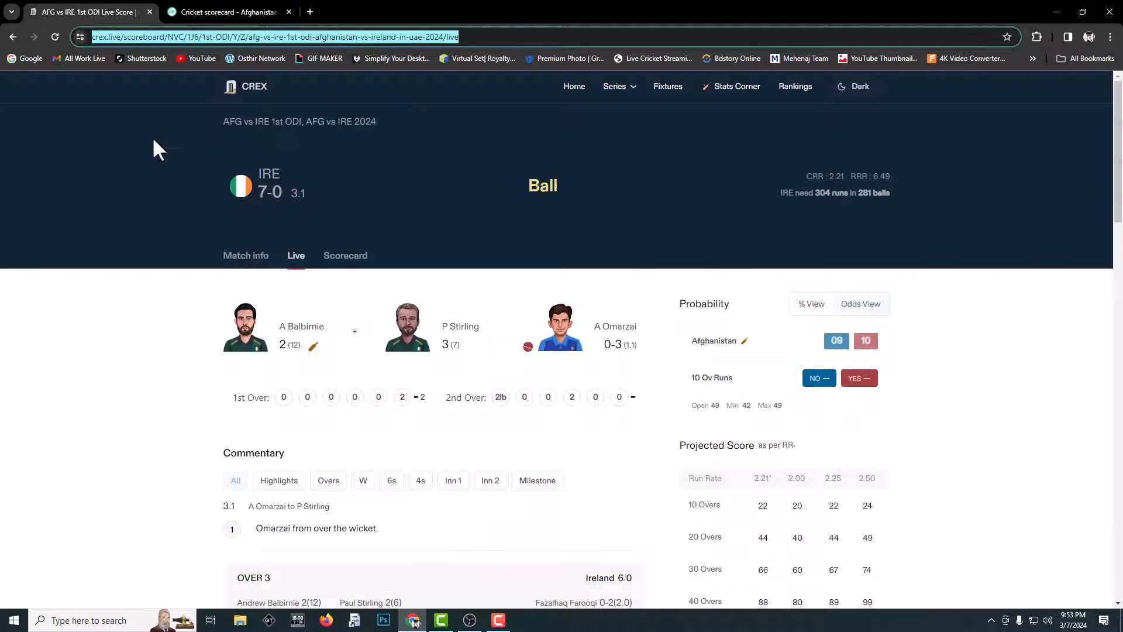
pyautogui.click(261, 36)
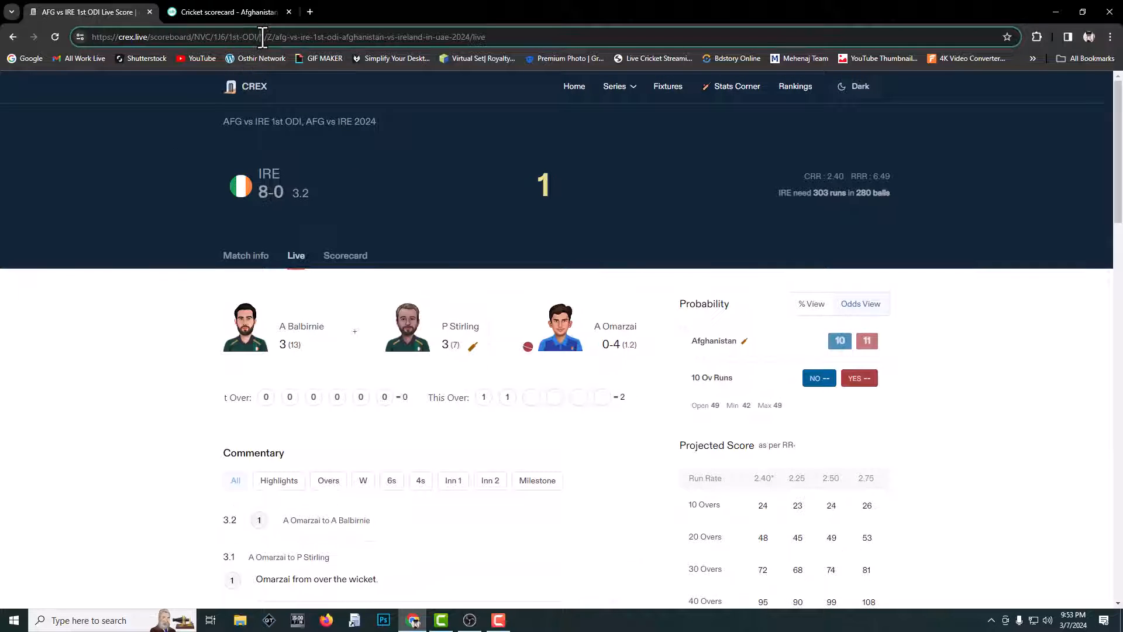
pyautogui.hotkey('ctrl', 'a')
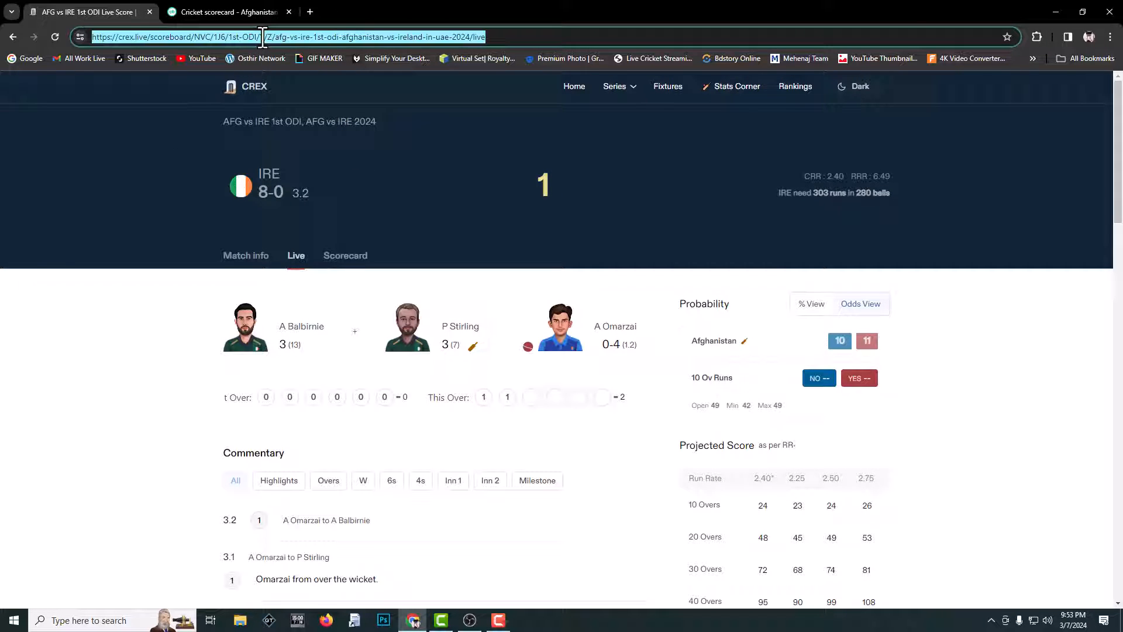
pyautogui.click(1054, 8)
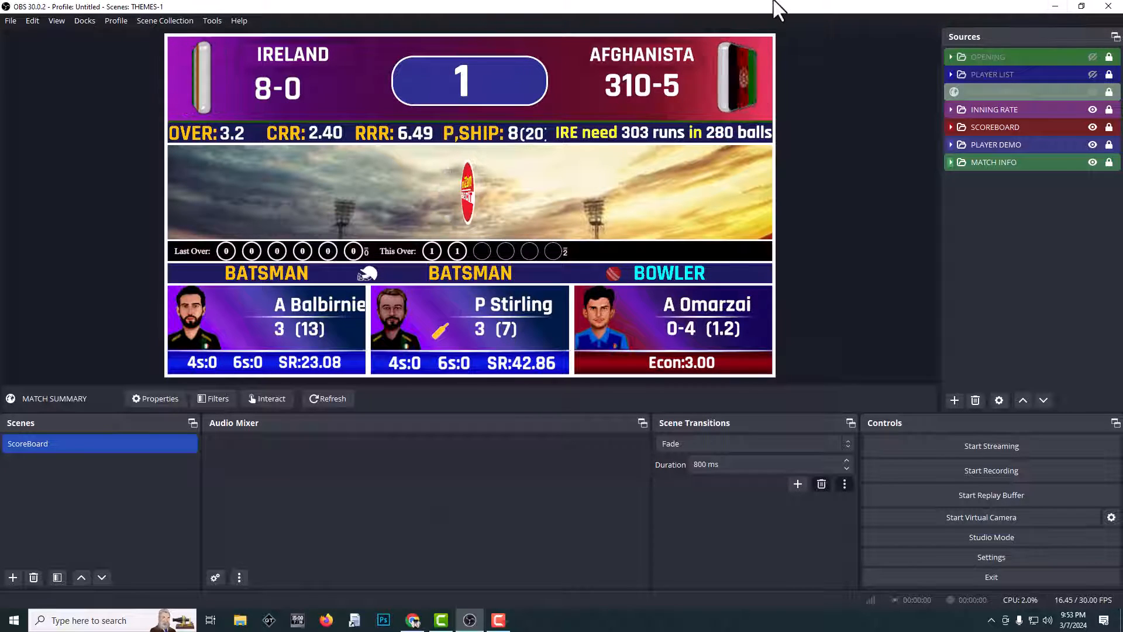
# Expand the SCOREBOARD group and inspect the URL in the Live BALL source's properties.
pyautogui.click(949, 127)
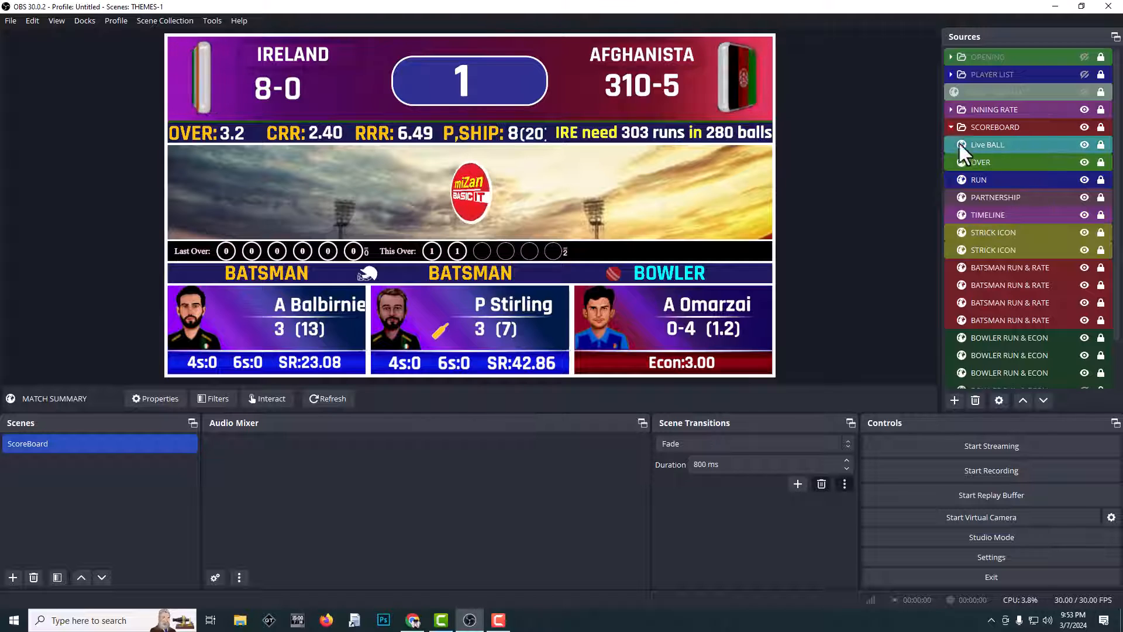
pyautogui.doubleClick(985, 144)
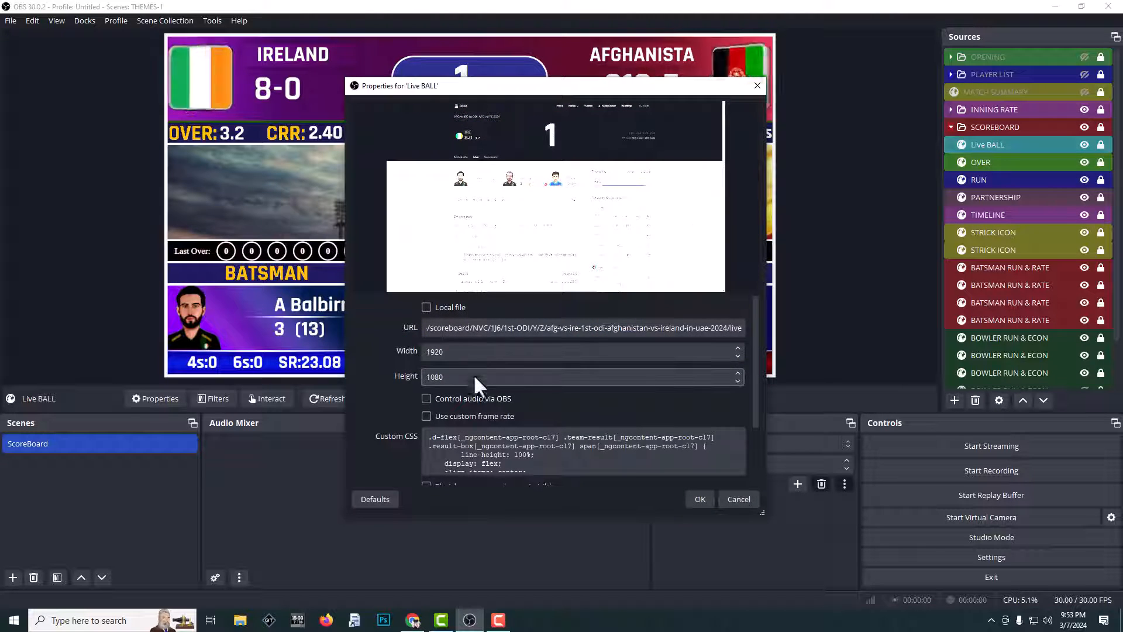
pyautogui.click(524, 328)
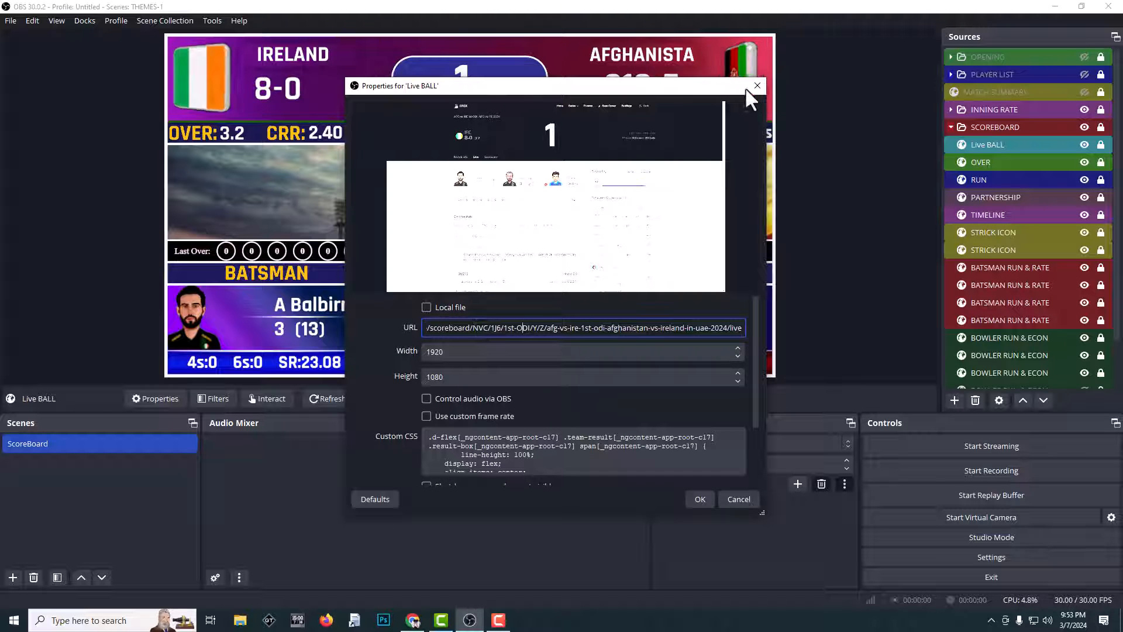
pyautogui.click(760, 86)
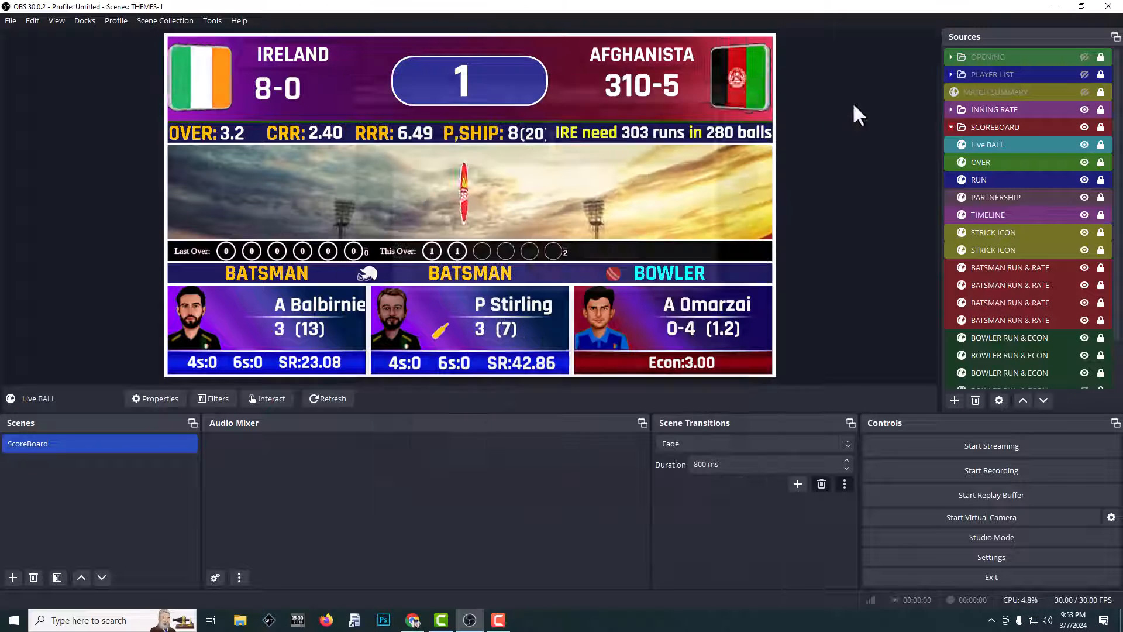
# Inspect the URL in the first BATSMAN RUN & RATE source's properties and leave it without changes.
pyautogui.click(978, 180)
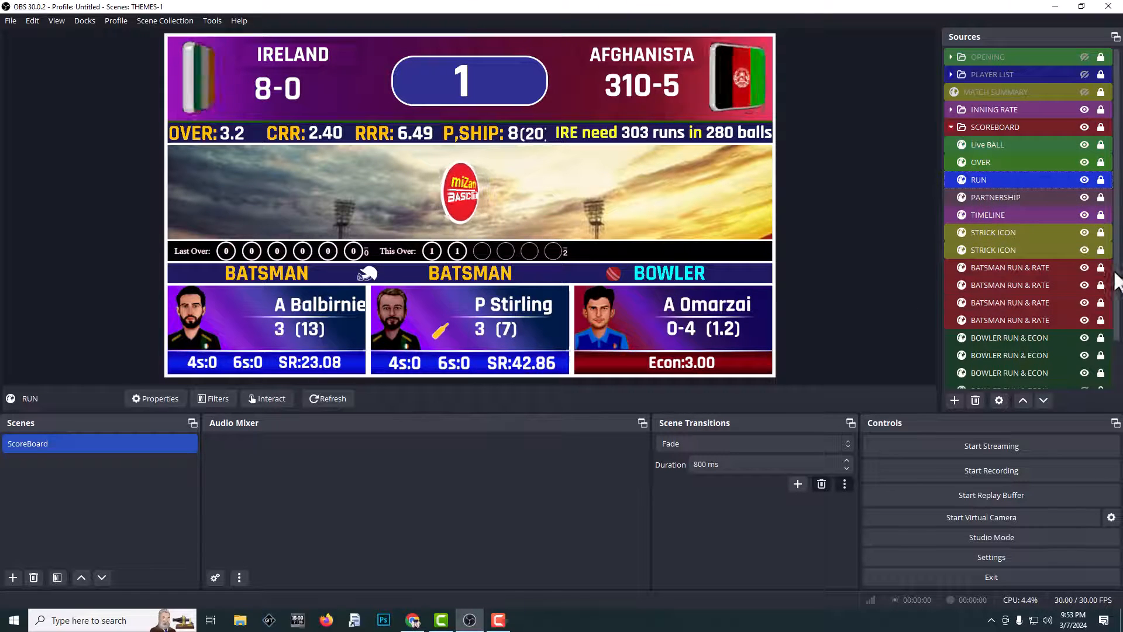
pyautogui.scroll(-1, 1118, 298)
pyautogui.click(992, 228)
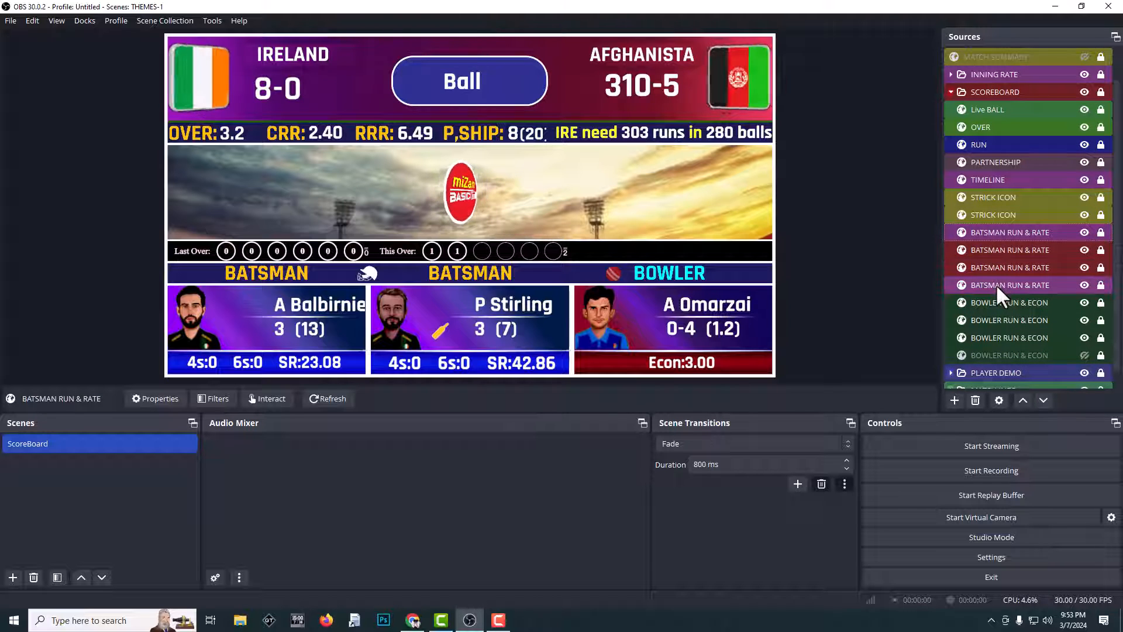
pyautogui.doubleClick(994, 234)
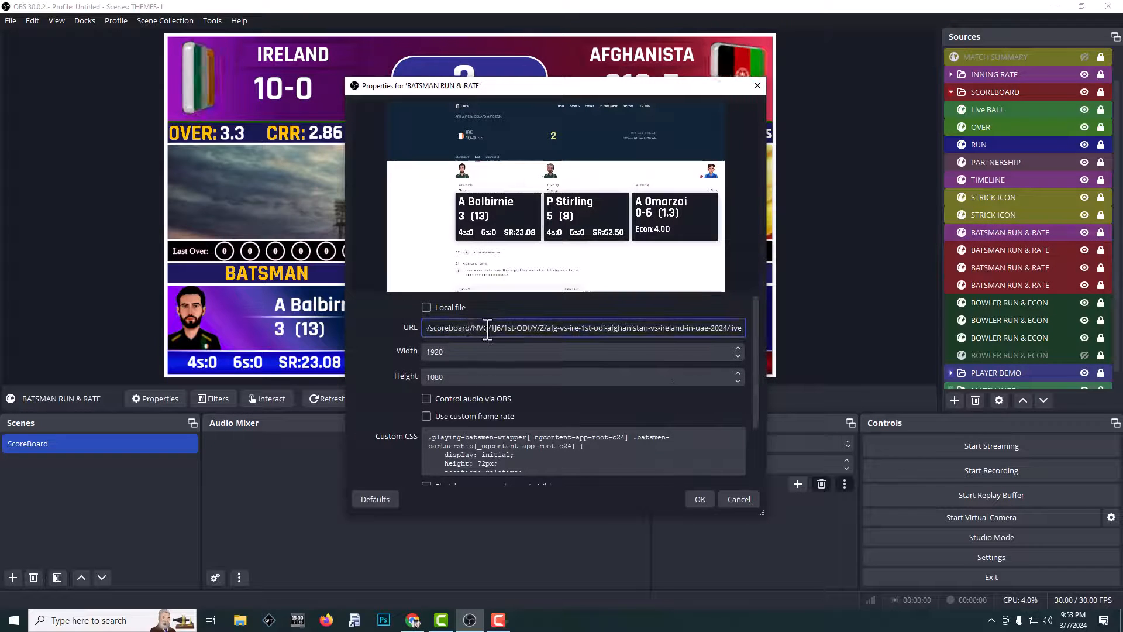
pyautogui.click(739, 499)
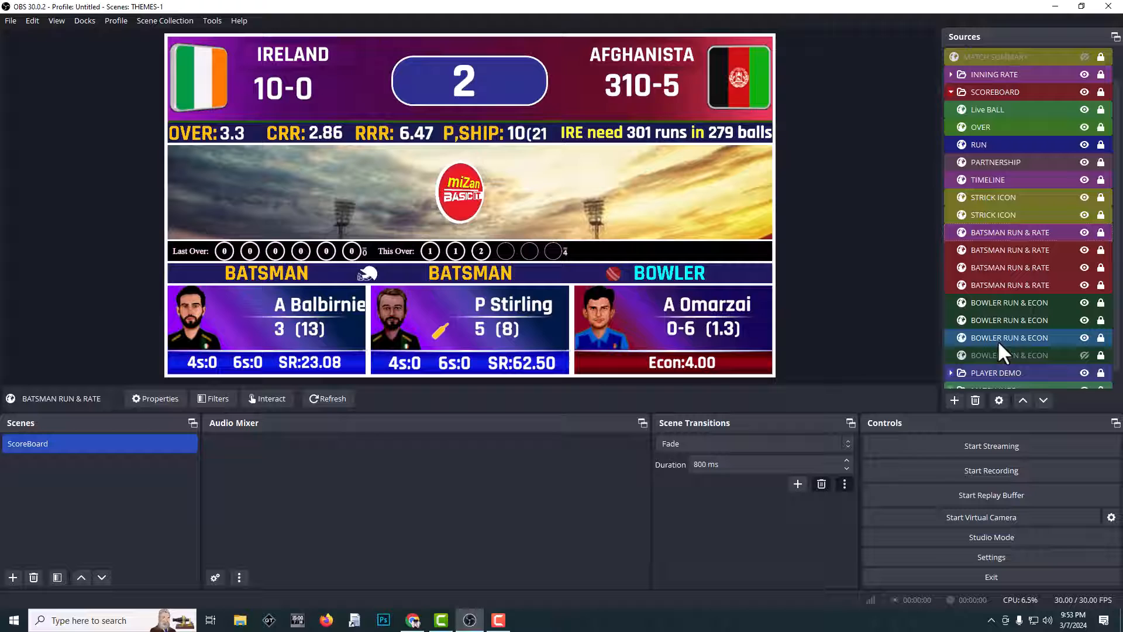
# Inspect the URL in the first BOWLER RUN & ECON source's properties, then collapse the SCOREBOARD group.
pyautogui.click(1002, 300)
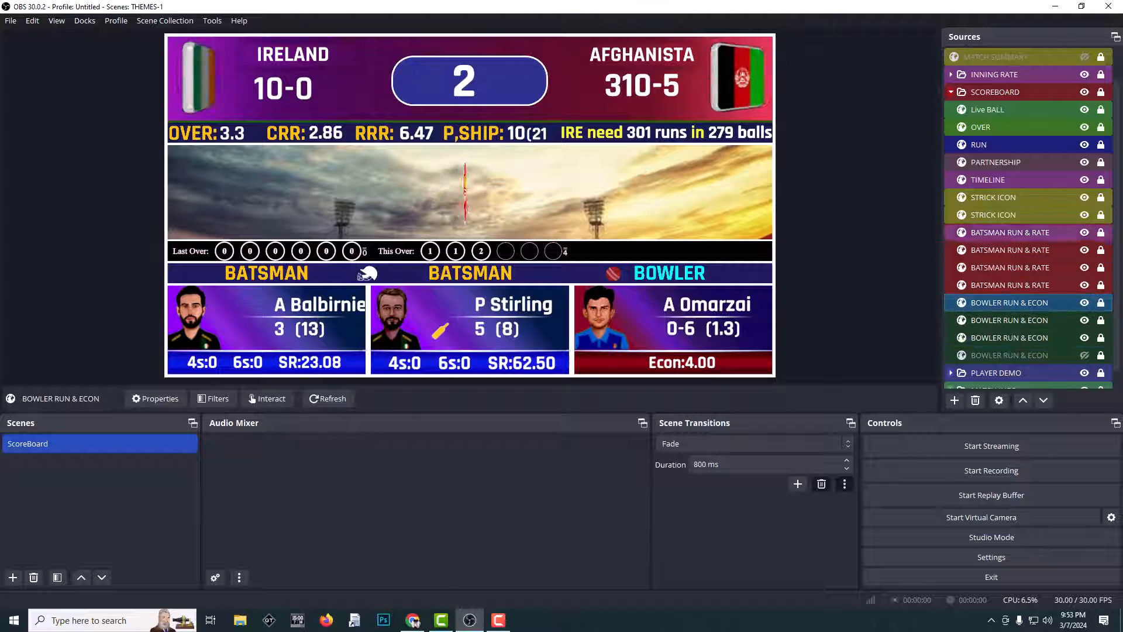
pyautogui.doubleClick(1013, 301)
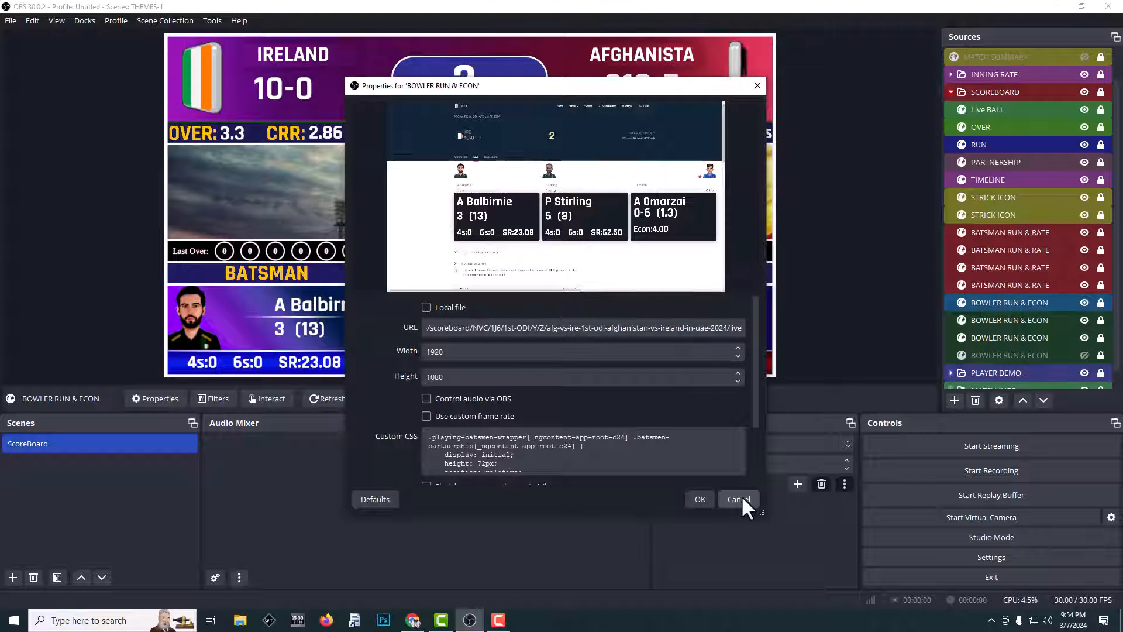
pyautogui.click(740, 496)
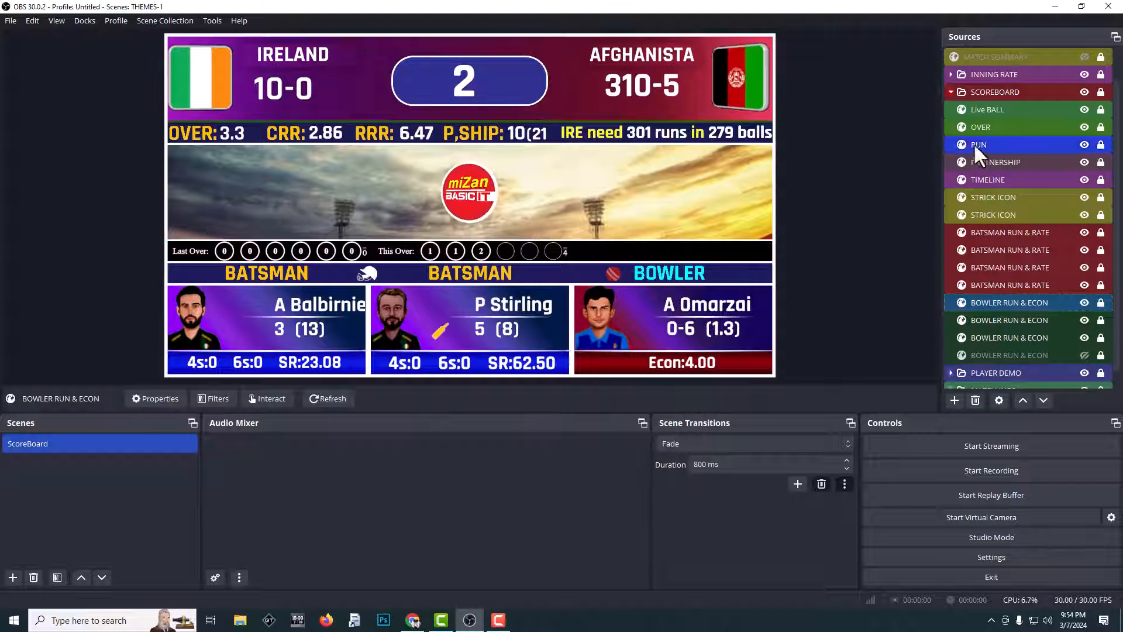
pyautogui.click(950, 91)
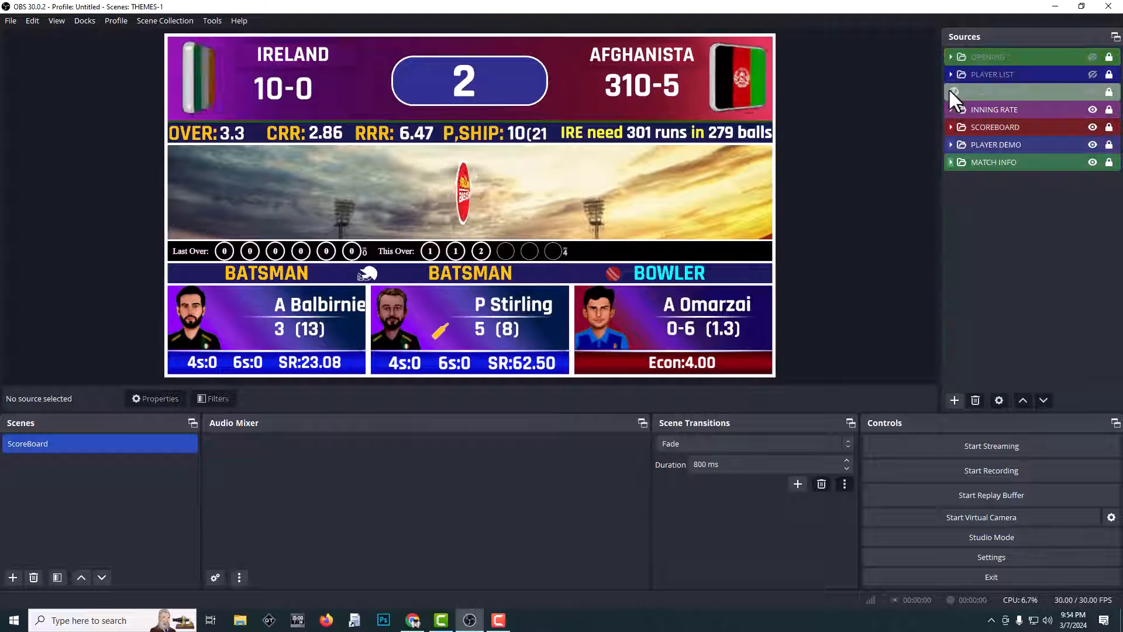
# Expand the PLAYER DEMO group, inspect the URL in the first PLAYER IMAGE source's properties, and collapse the group.
pyautogui.click(951, 145)
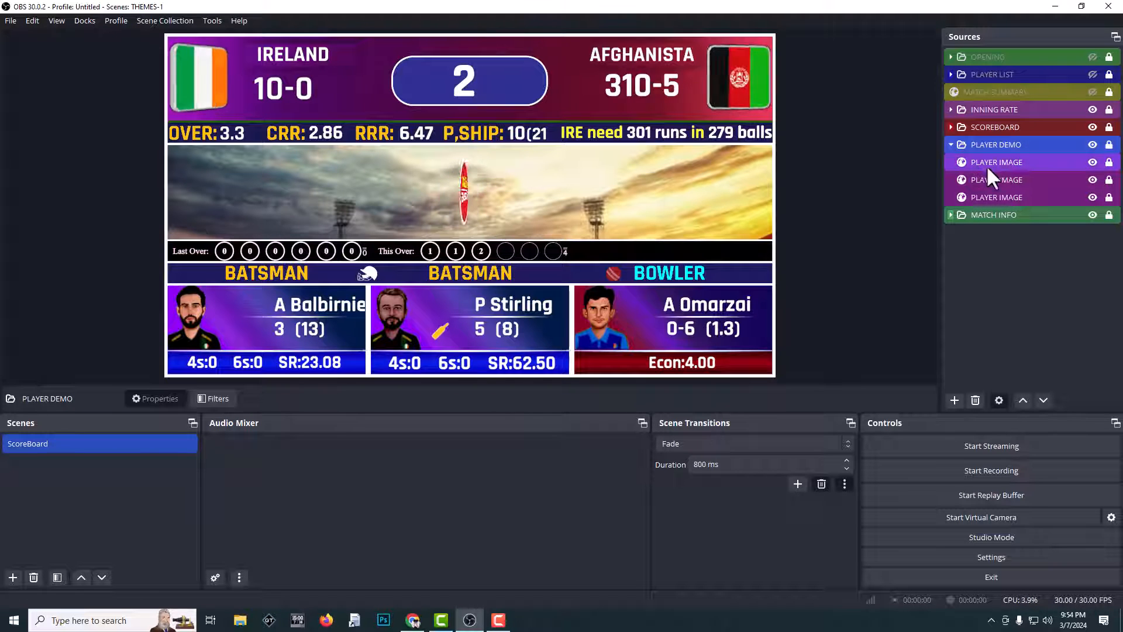
pyautogui.doubleClick(1004, 162)
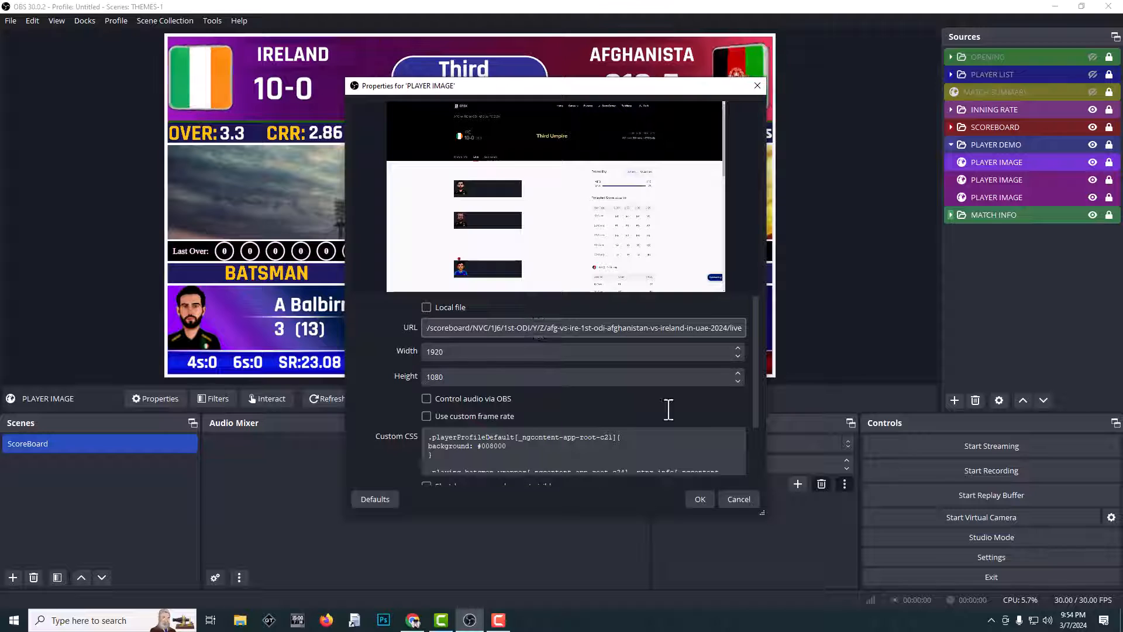
pyautogui.click(740, 496)
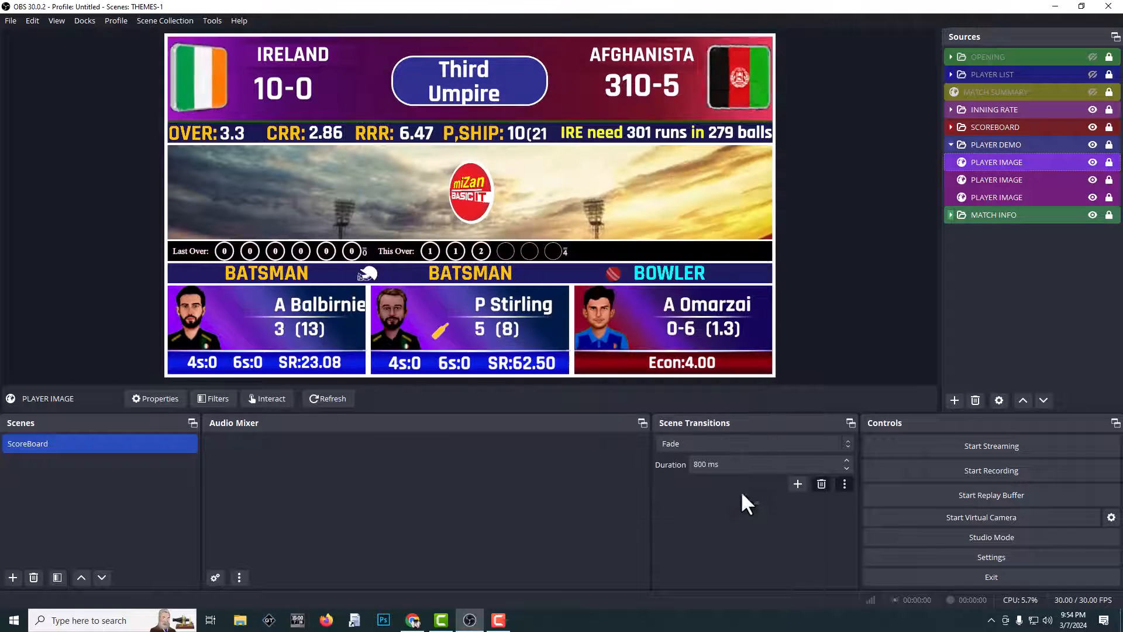
pyautogui.click(950, 143)
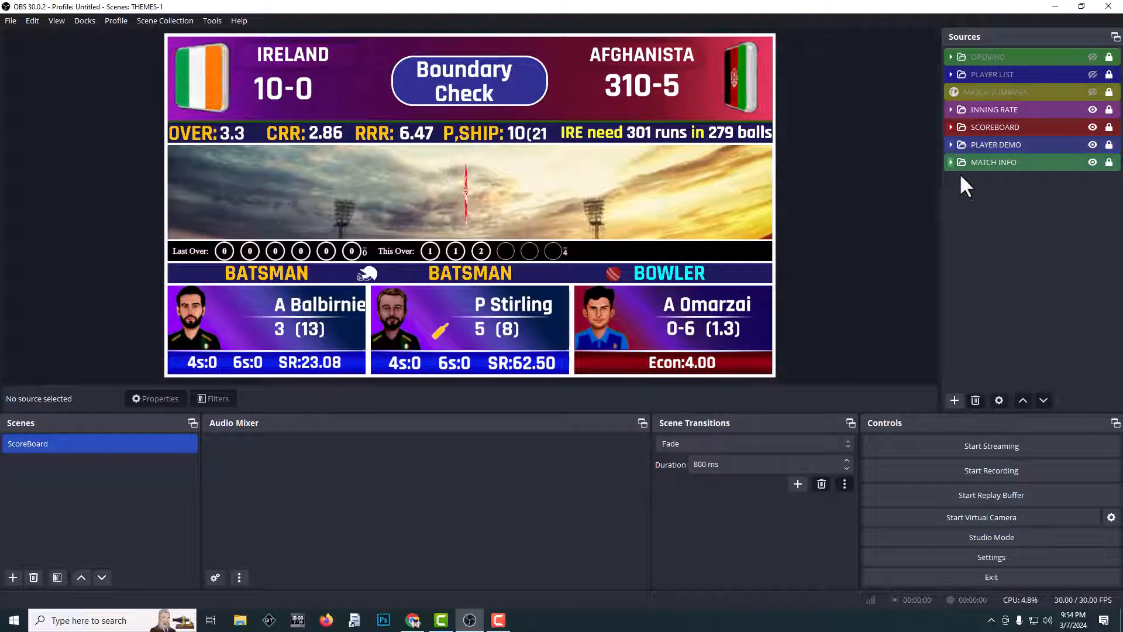
# Expand the MATCH INFO group and make the OPENING group visible in the preview.
pyautogui.click(950, 162)
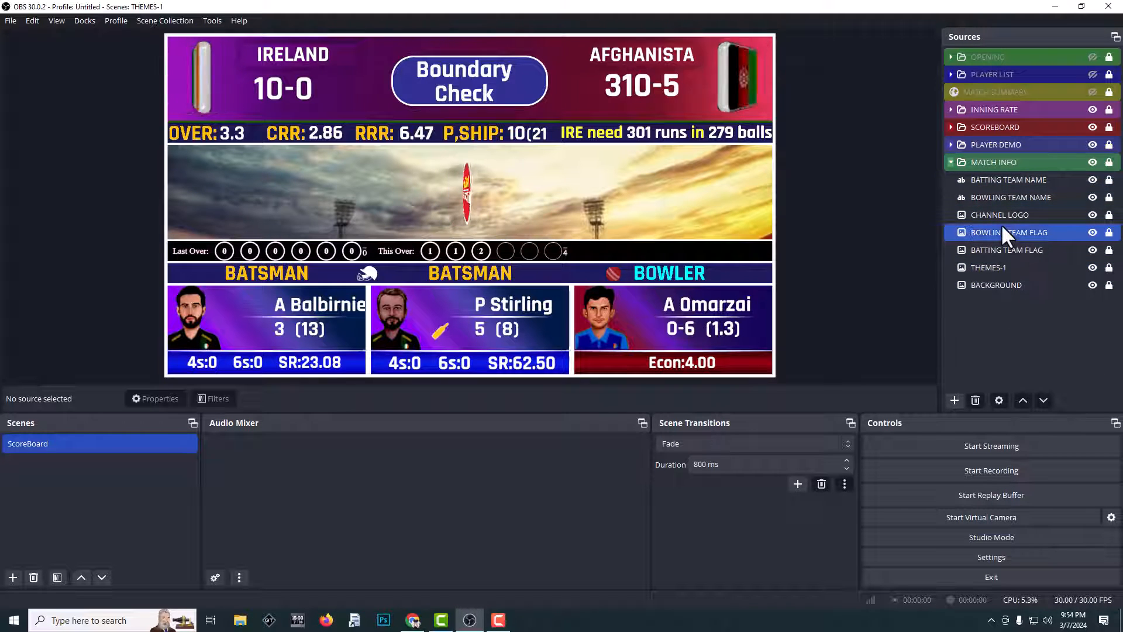
pyautogui.click(1092, 57)
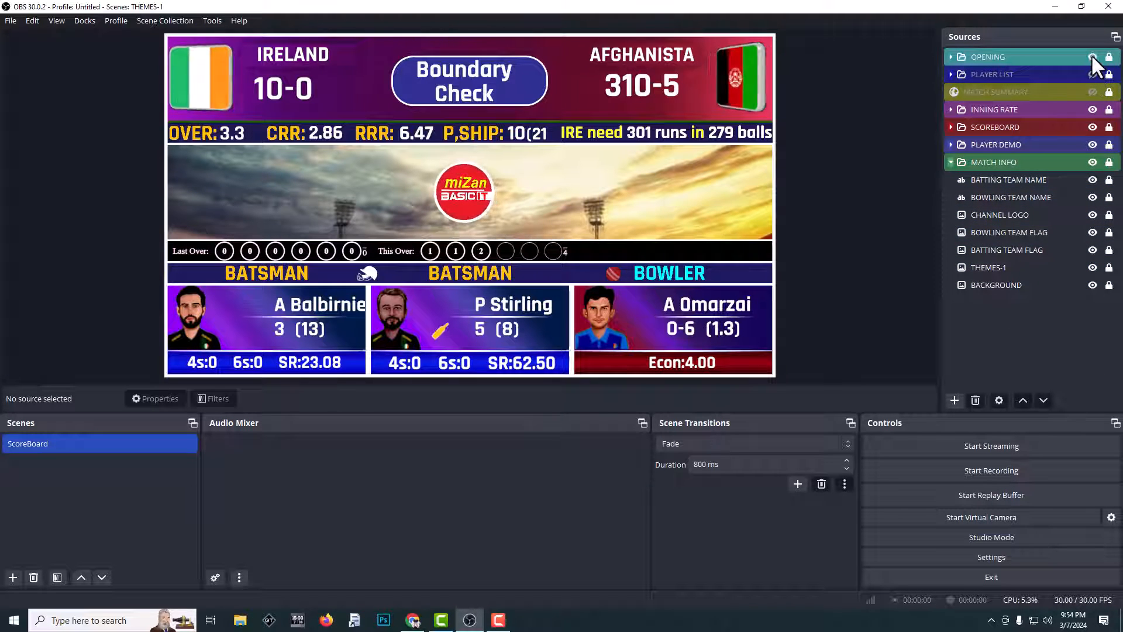
pyautogui.click(1093, 74)
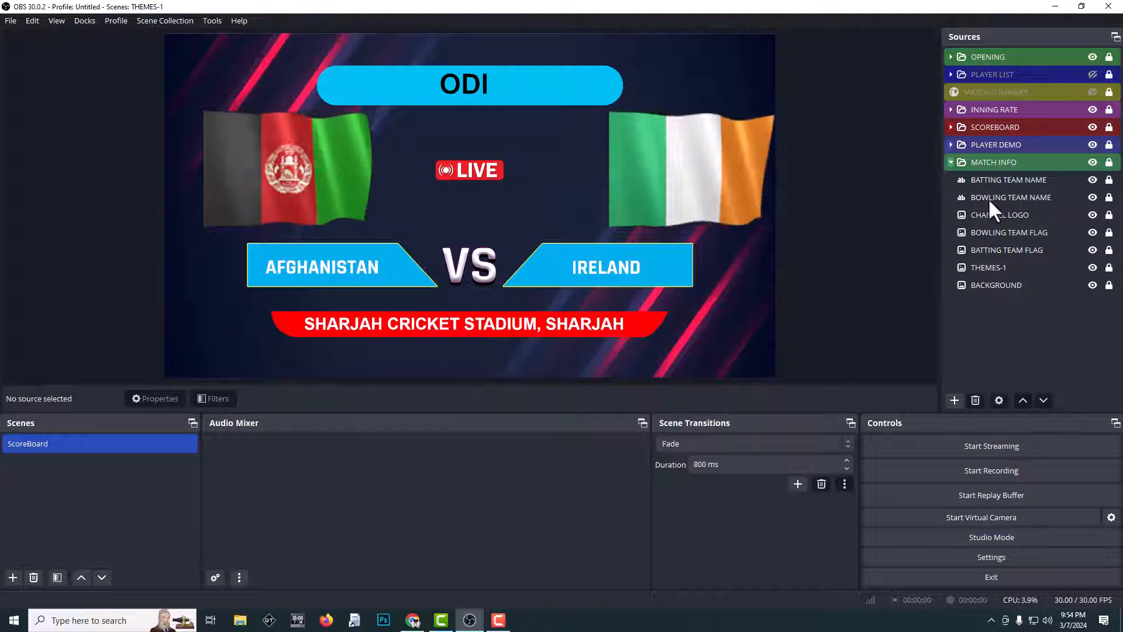
# Inspect the text settings of the BATTING TEAM NAME and BOWLING TEAM NAME sources without changing them.
pyautogui.doubleClick(1005, 181)
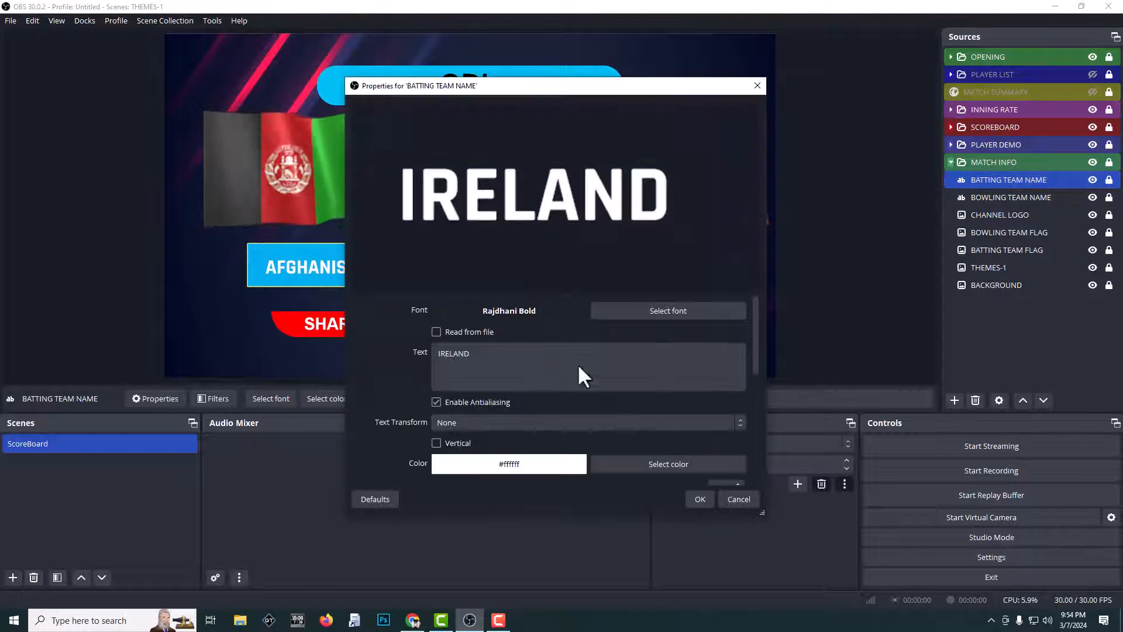
pyautogui.click(758, 85)
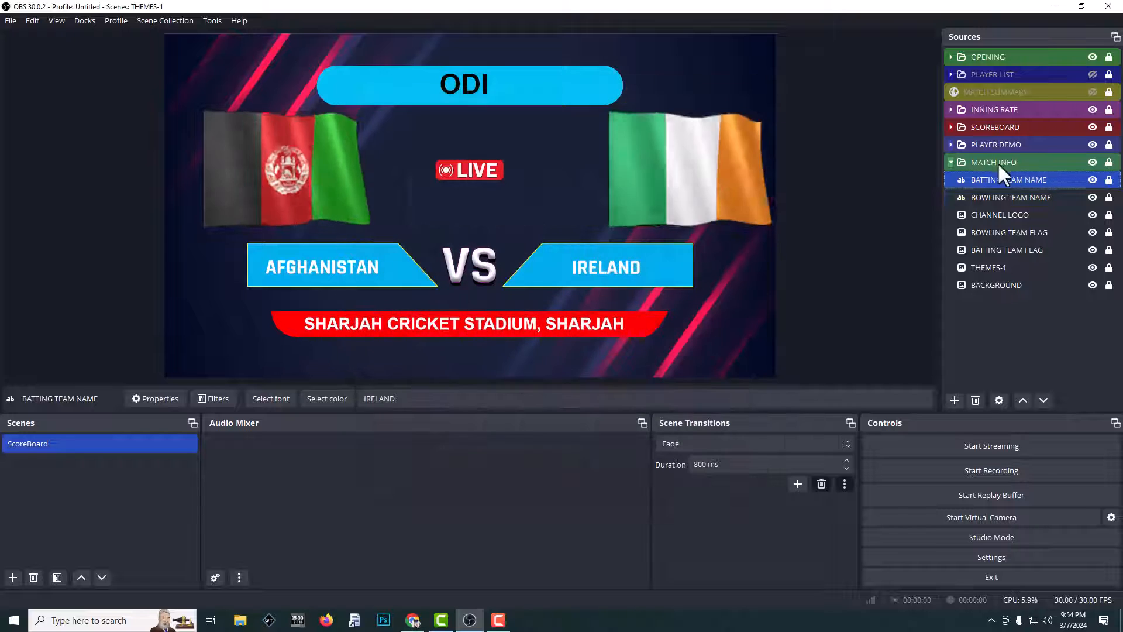
pyautogui.doubleClick(998, 197)
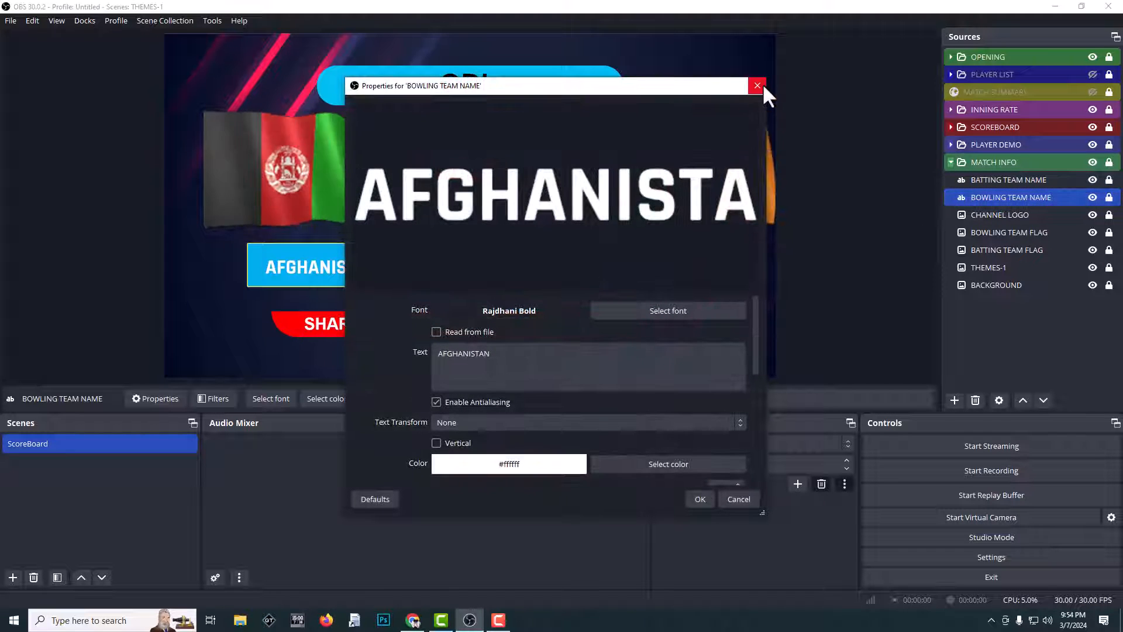
pyautogui.click(763, 83)
# Inspect the image files assigned to the CHANNEL LOGO, BOWLING TEAM FLAG and BATTING TEAM FLAG sources.
pyautogui.doubleClick(1002, 214)
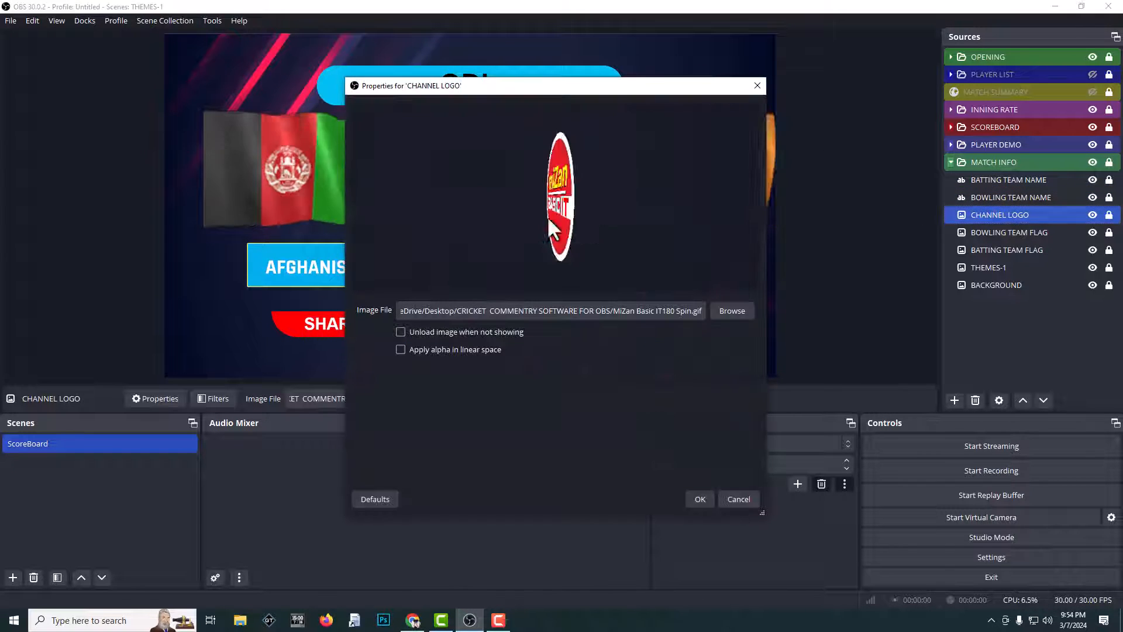
pyautogui.click(758, 86)
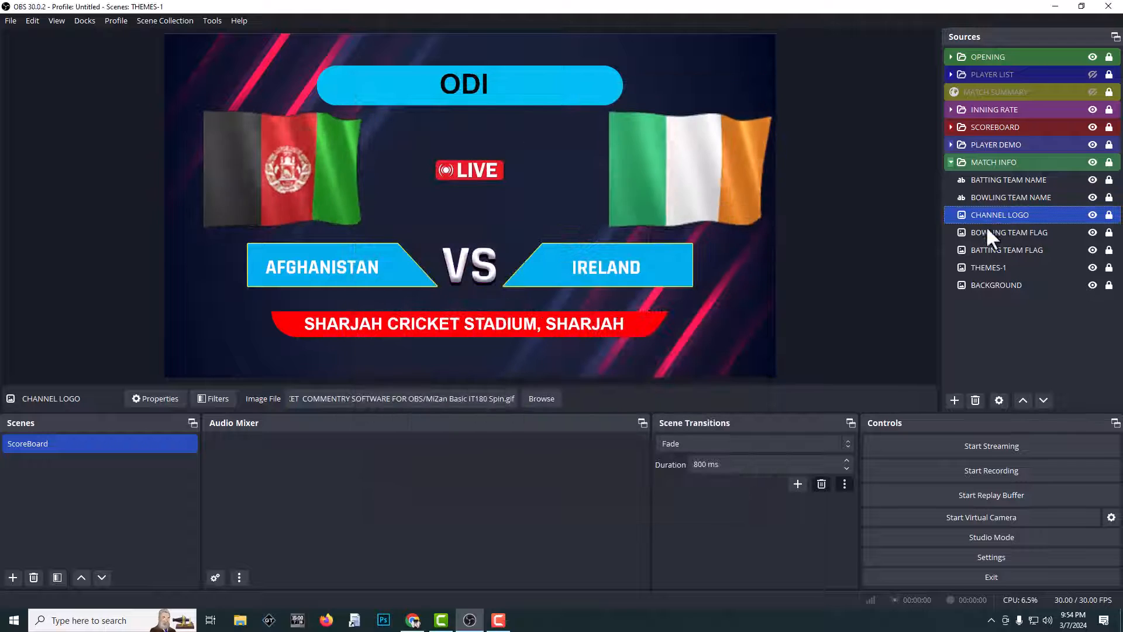
pyautogui.doubleClick(989, 231)
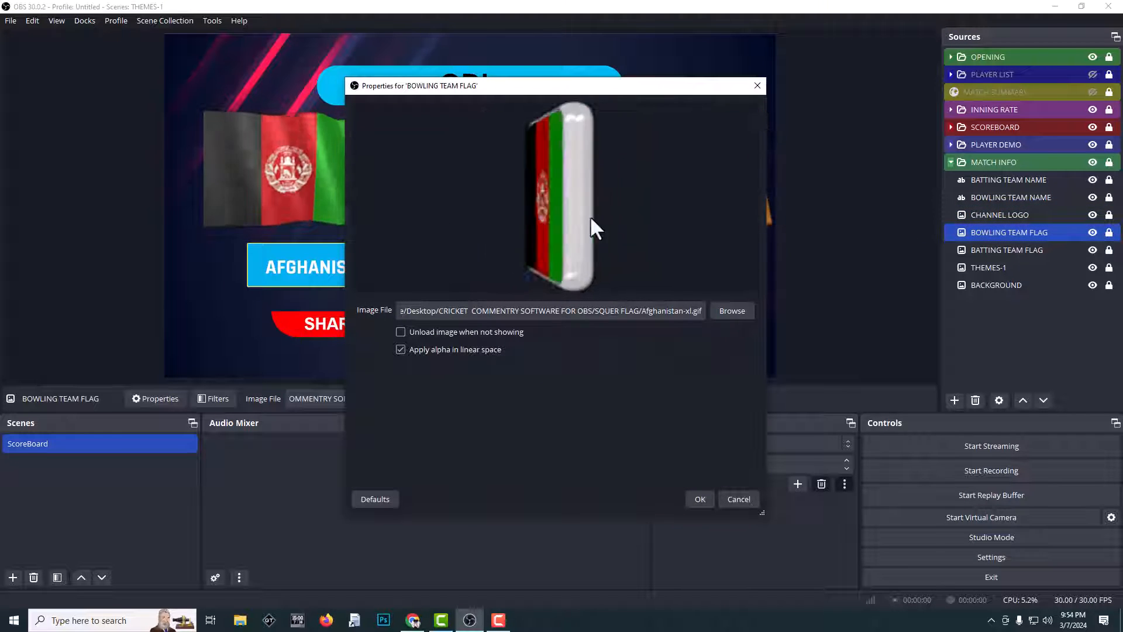
pyautogui.click(758, 85)
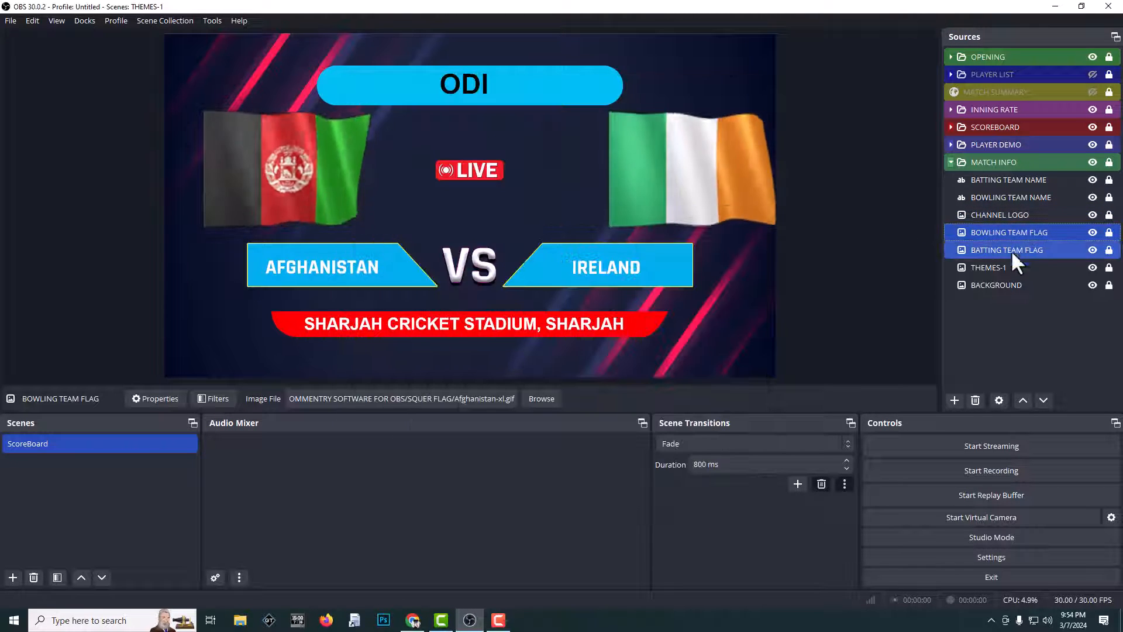
pyautogui.doubleClick(1002, 249)
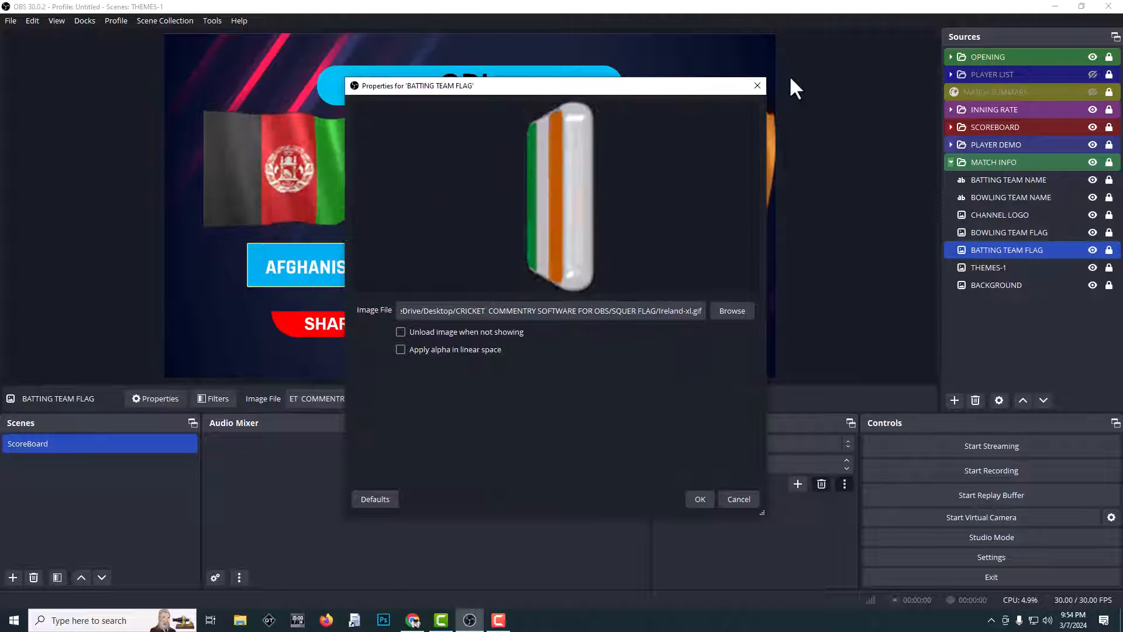
pyautogui.click(758, 86)
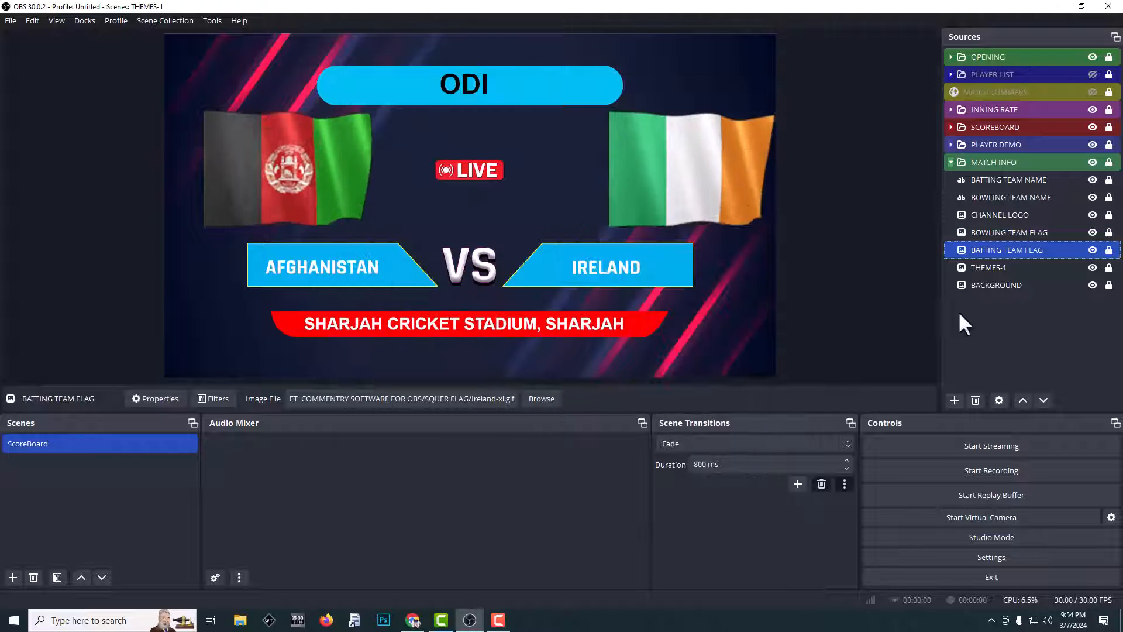
# View the available theme images for the THEMES-1 source as larger thumbnails without choosing one, and collapse the MATCH INFO group.
pyautogui.doubleClick(988, 267)
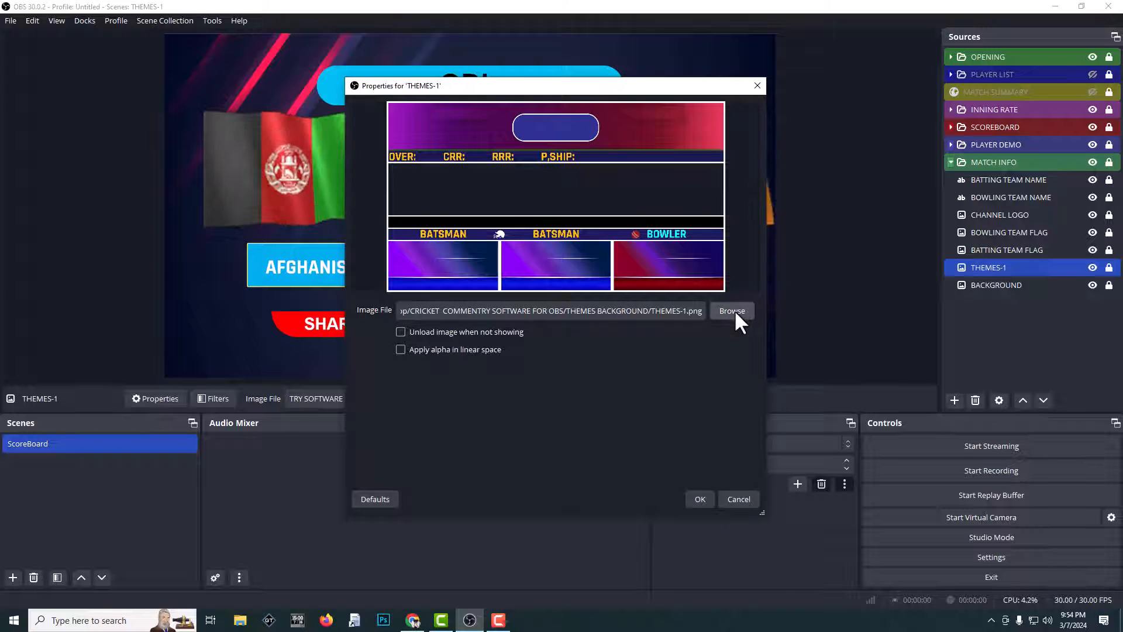
pyautogui.click(732, 311)
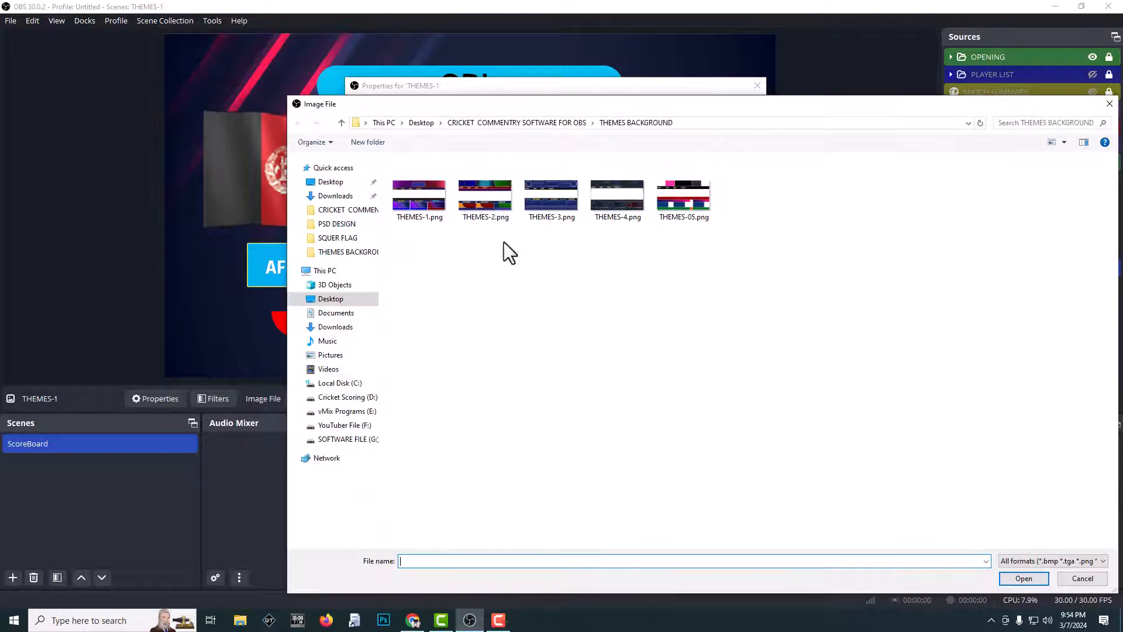
pyautogui.click(1063, 142)
pyautogui.click(1063, 118)
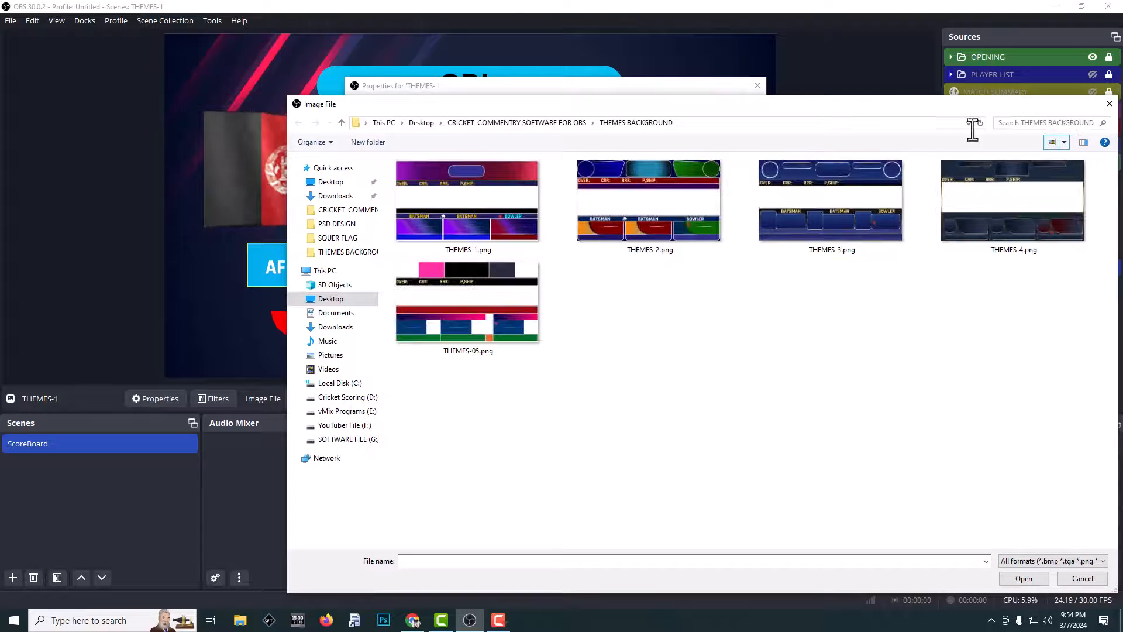
pyautogui.moveTo(881, 101); pyautogui.dragTo(724, 91)
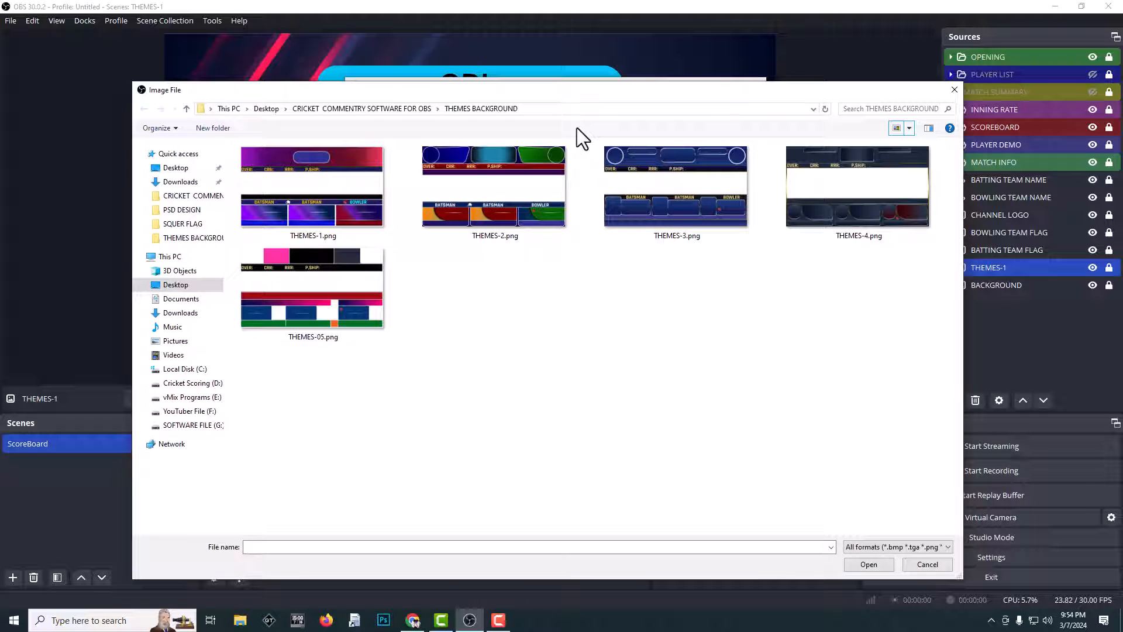
pyautogui.click(953, 90)
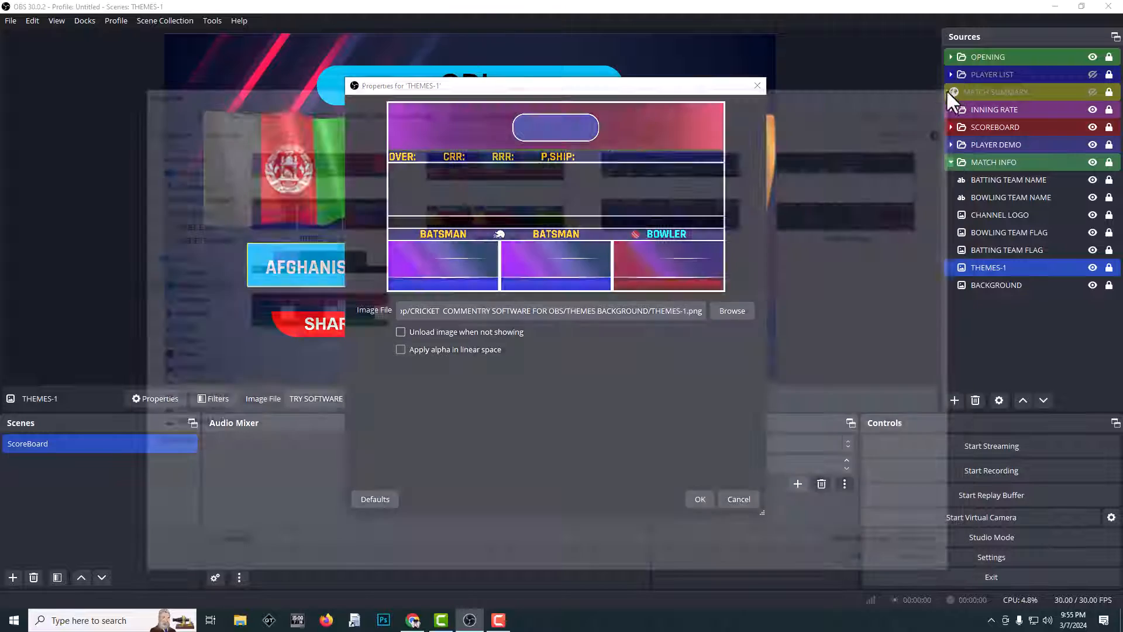
pyautogui.click(757, 85)
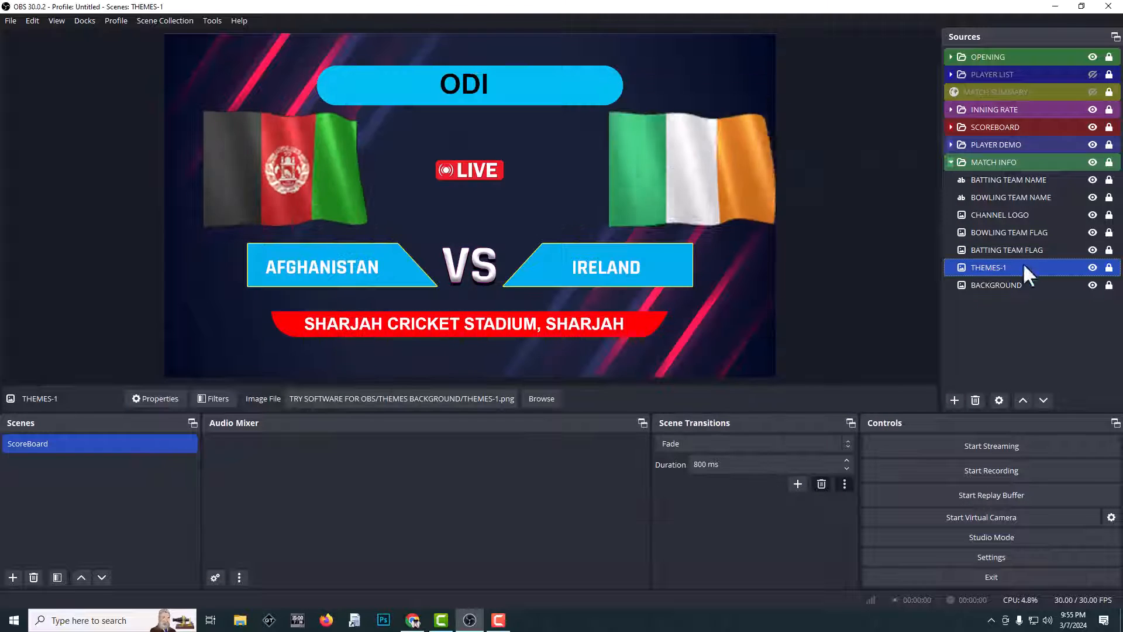
pyautogui.click(949, 162)
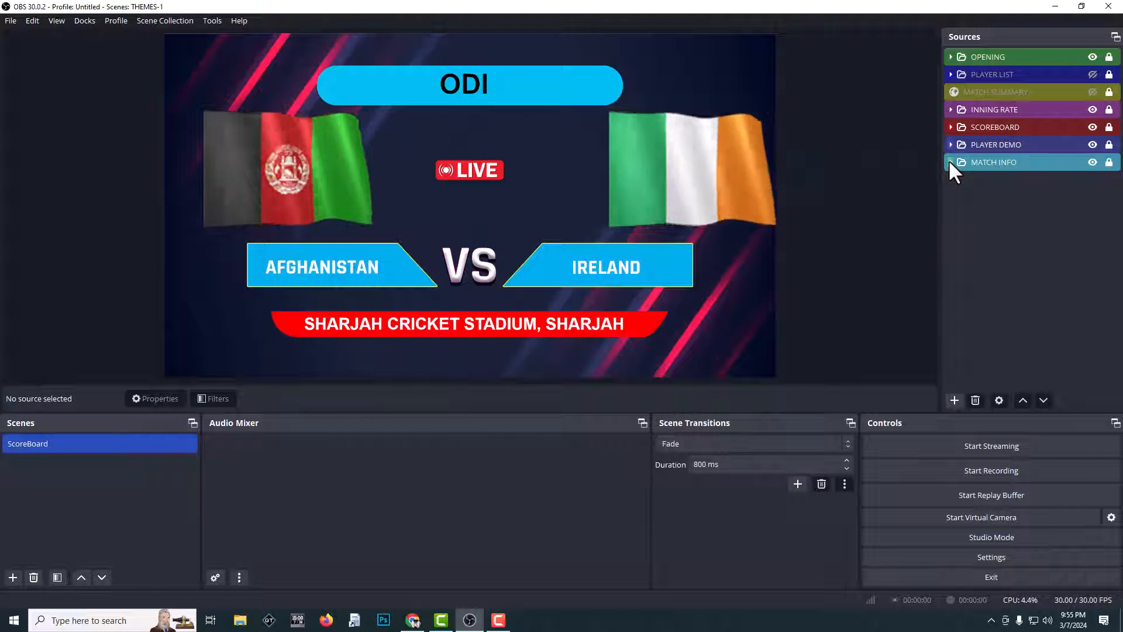